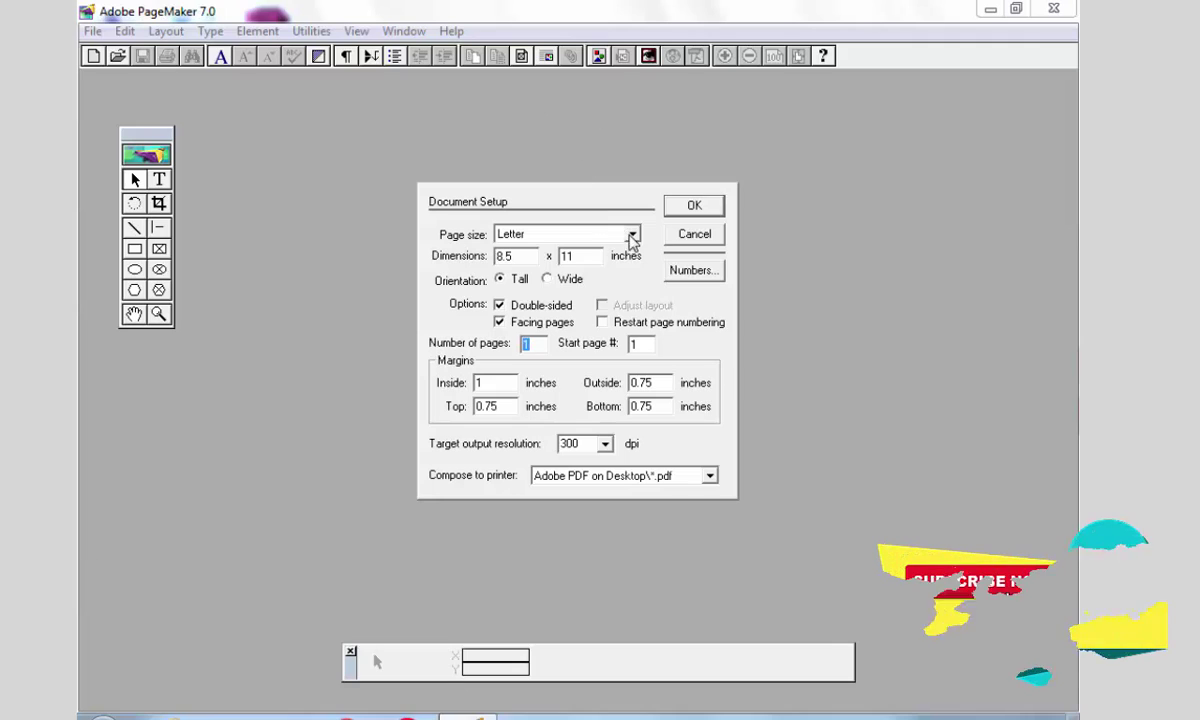
Create a new publication with the A4 page size in tall orientation
left_click(632, 234)
left_click(566, 290)
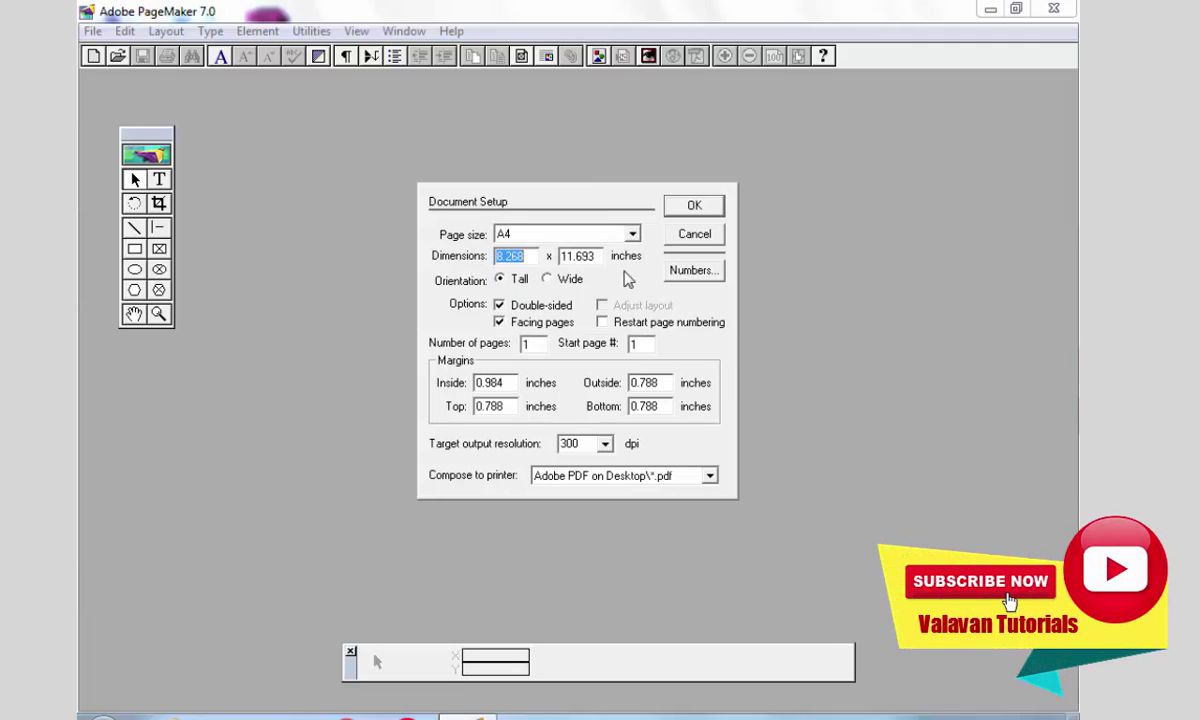
left_click(700, 210)
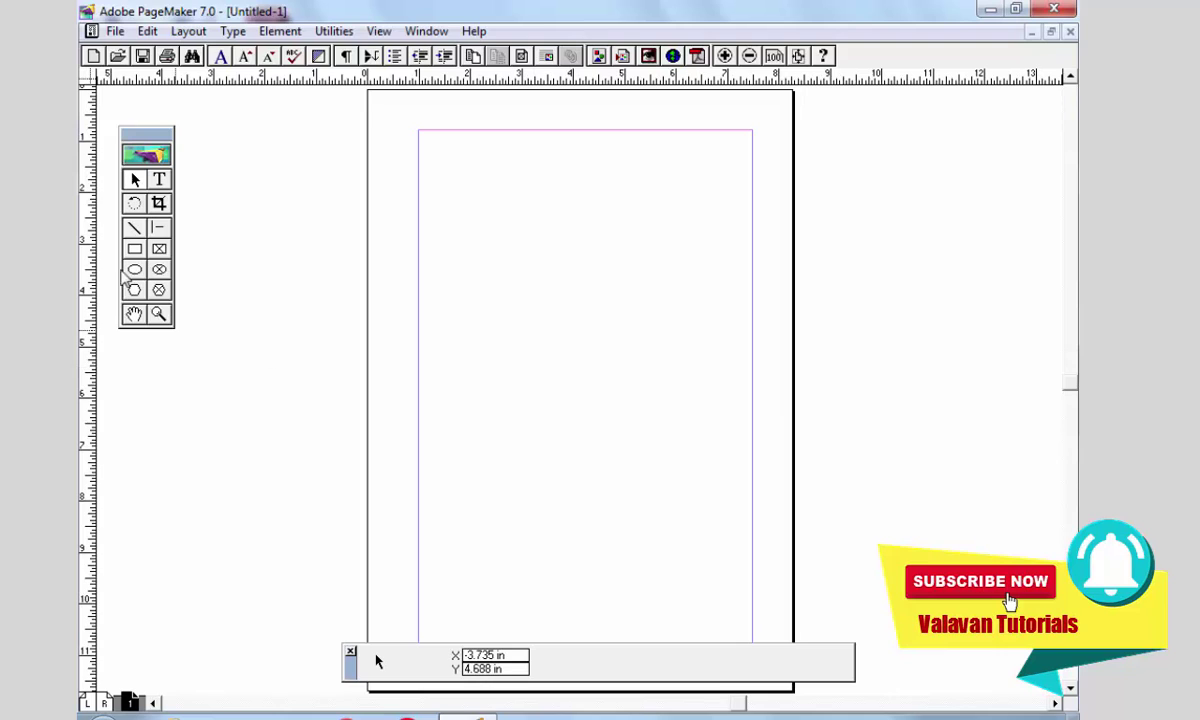
Draw a rectangle about 3.9 by 4.9 inches mid-page and switch both rulers to millimetres
left_click(134, 248)
left_click_drag(480, 259, 679, 510)
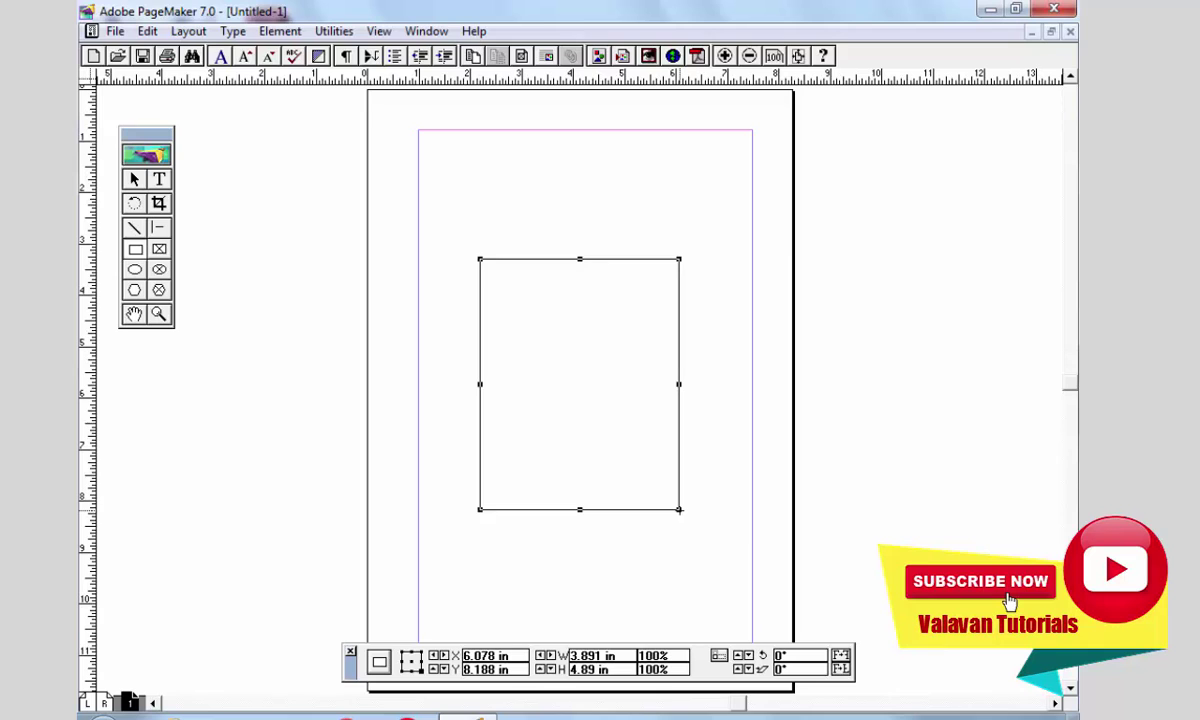
right_click(675, 90)
left_click(704, 138)
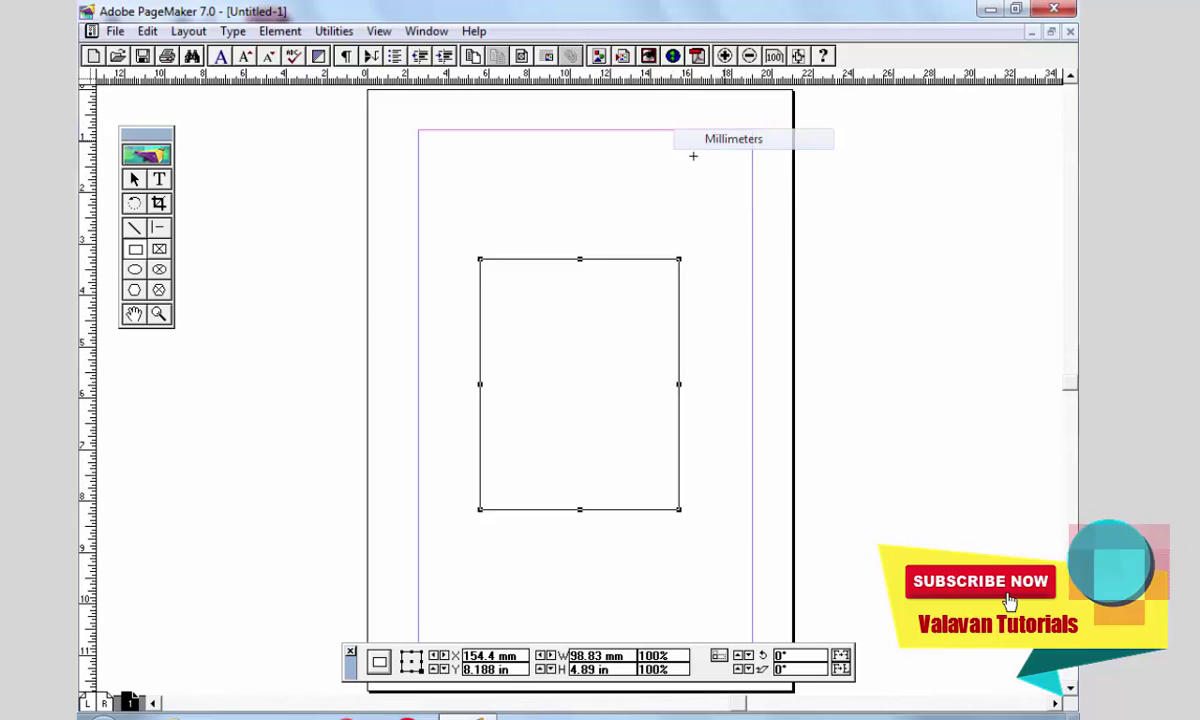
right_click(85, 365)
left_click(145, 410)
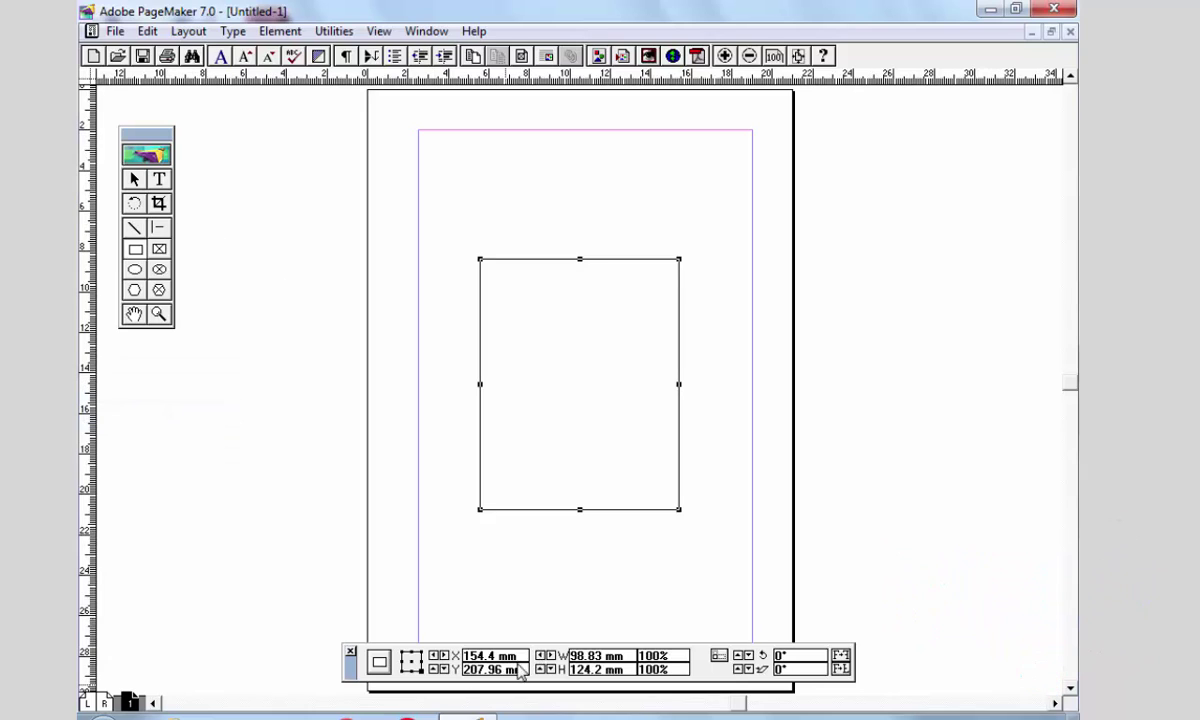
Set the rectangle's X to 150 mm, Y to 200 mm, width to 150 mm and height to 200 mm
left_click_drag(517, 655, 463, 655)
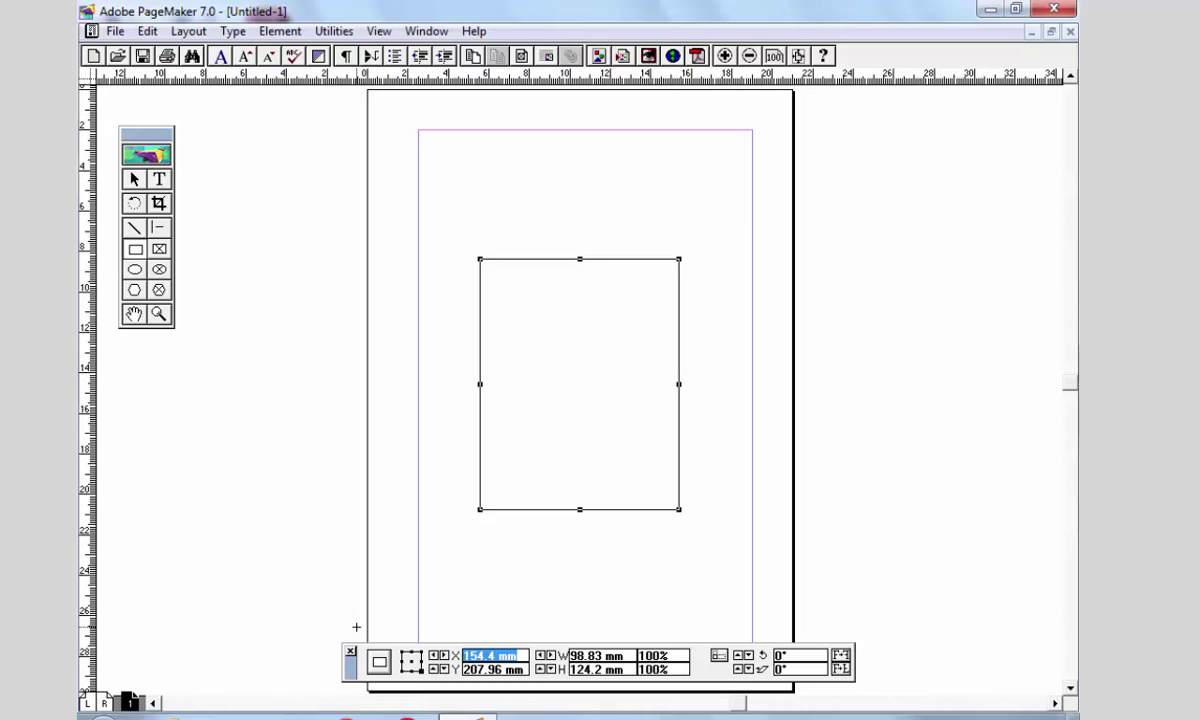
type("150")
key("Tab")
type("200")
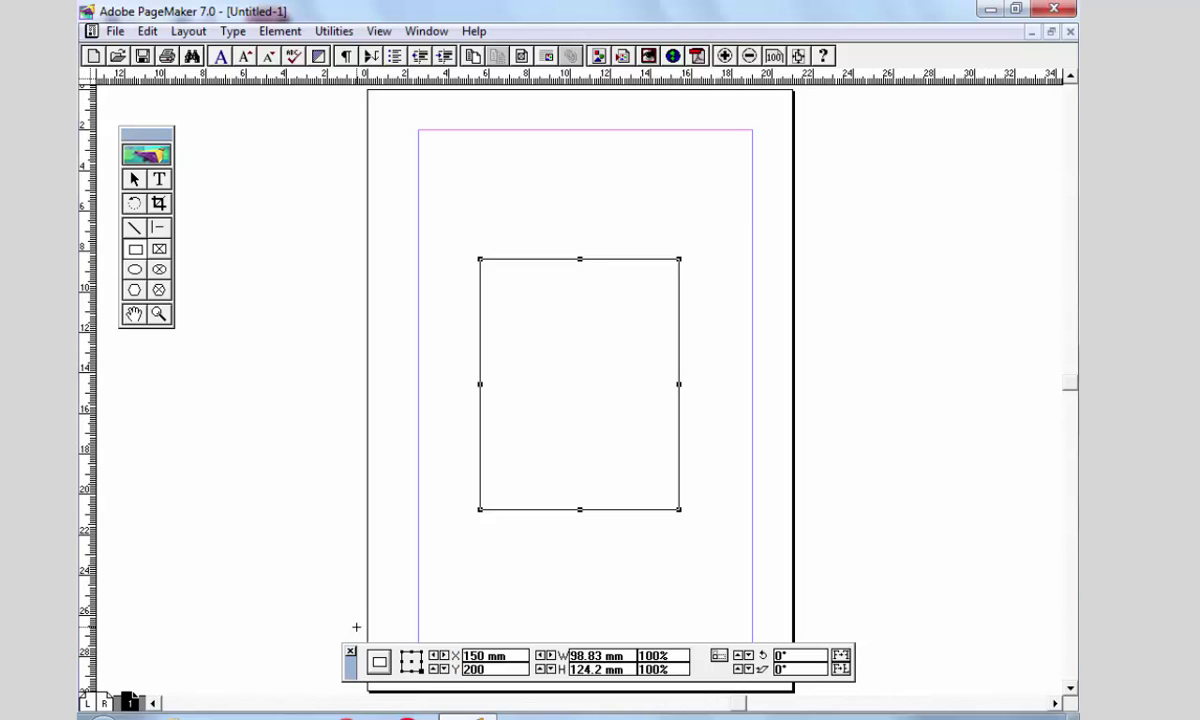
key("Tab")
type("150")
key("Tab")
type("200")
key("Return")
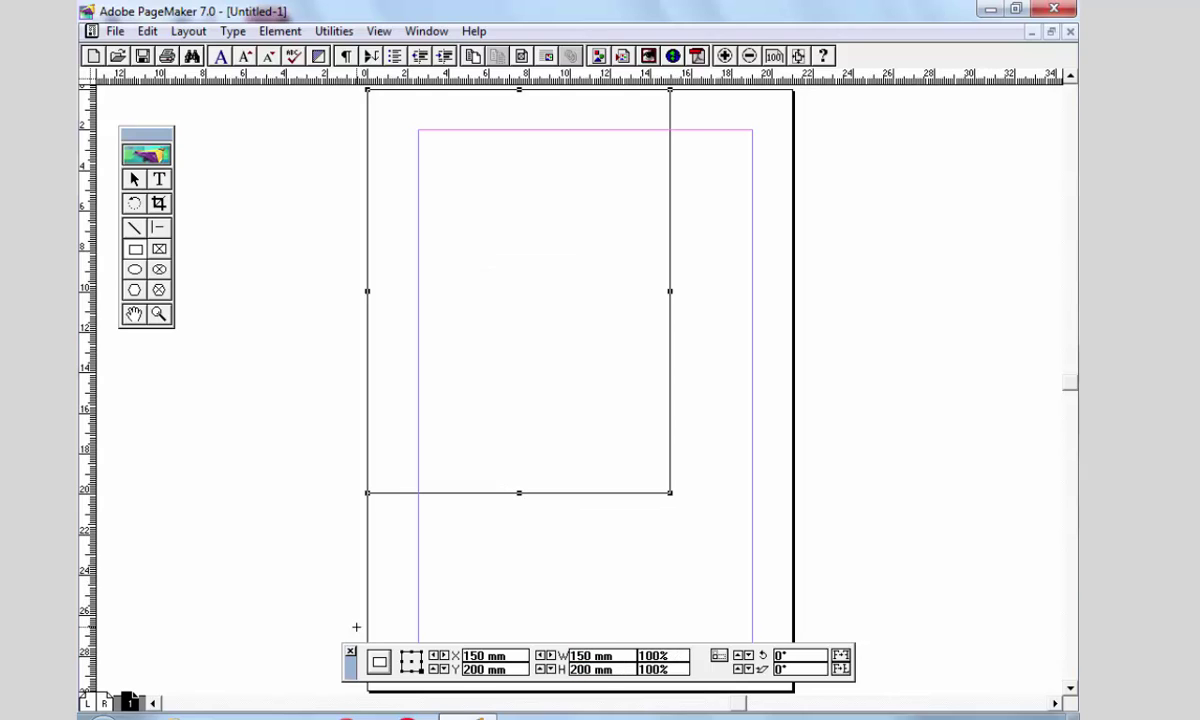
Move the rectangle inside the page margins, with its lower-right corner at about X 183.5 mm, Y 246 mm
left_click(638, 232)
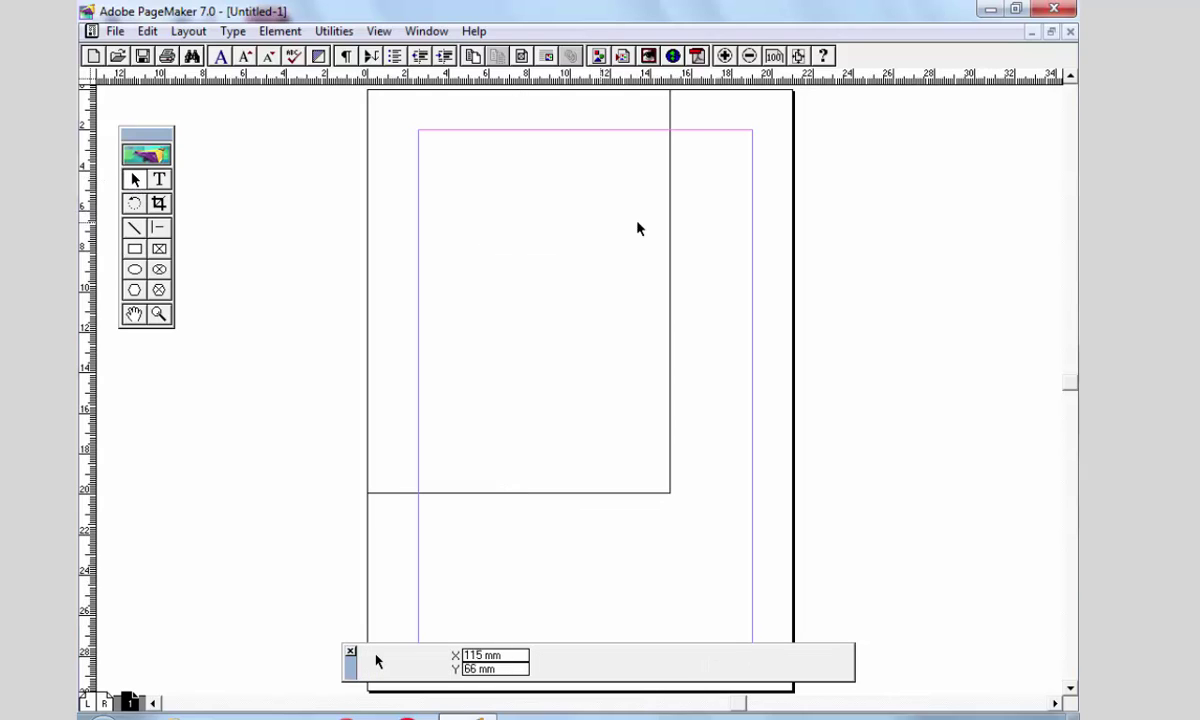
left_click_drag(670, 212, 738, 318)
left_click_drag(849, 455, 793, 387)
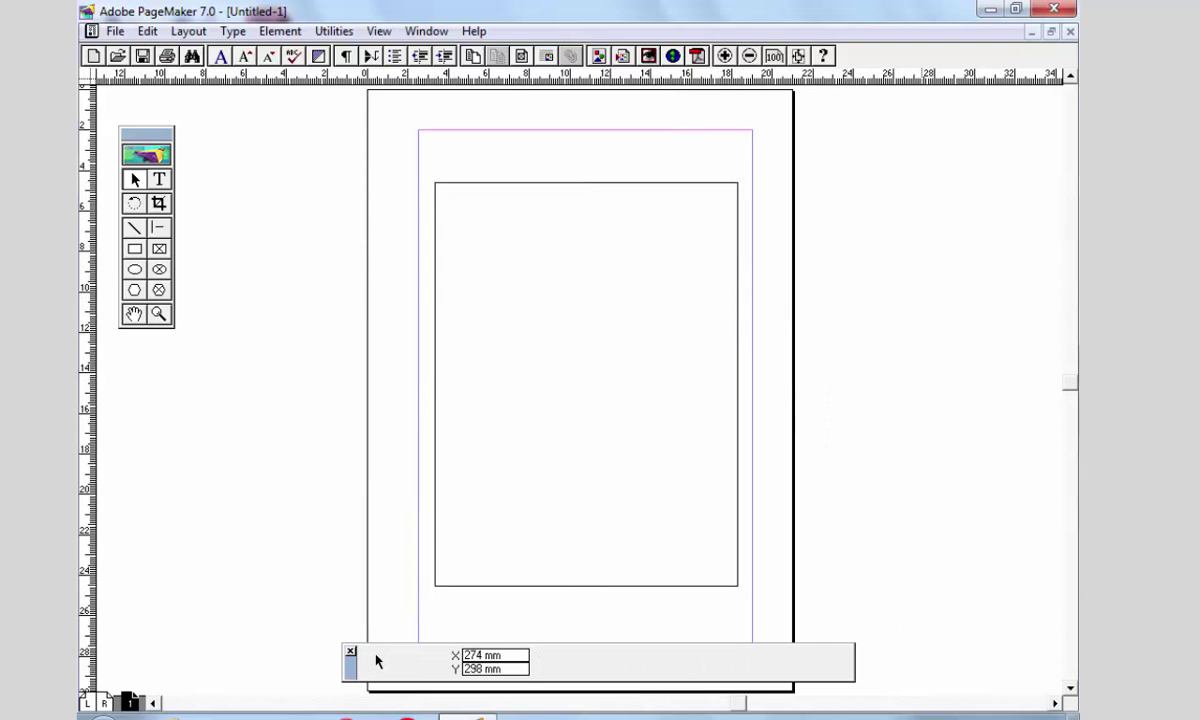
Exit a background program from the hidden system tray icons and return to the publication
left_click(932, 717)
right_click(968, 603)
left_click(975, 588)
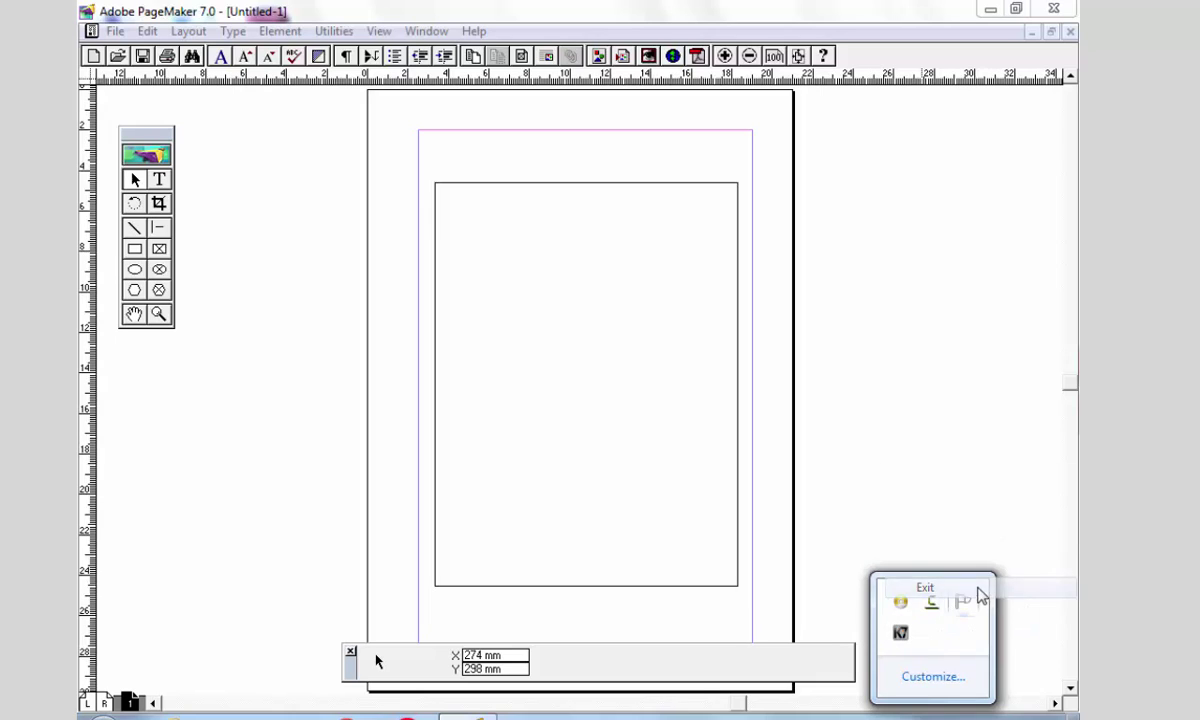
left_click(921, 472)
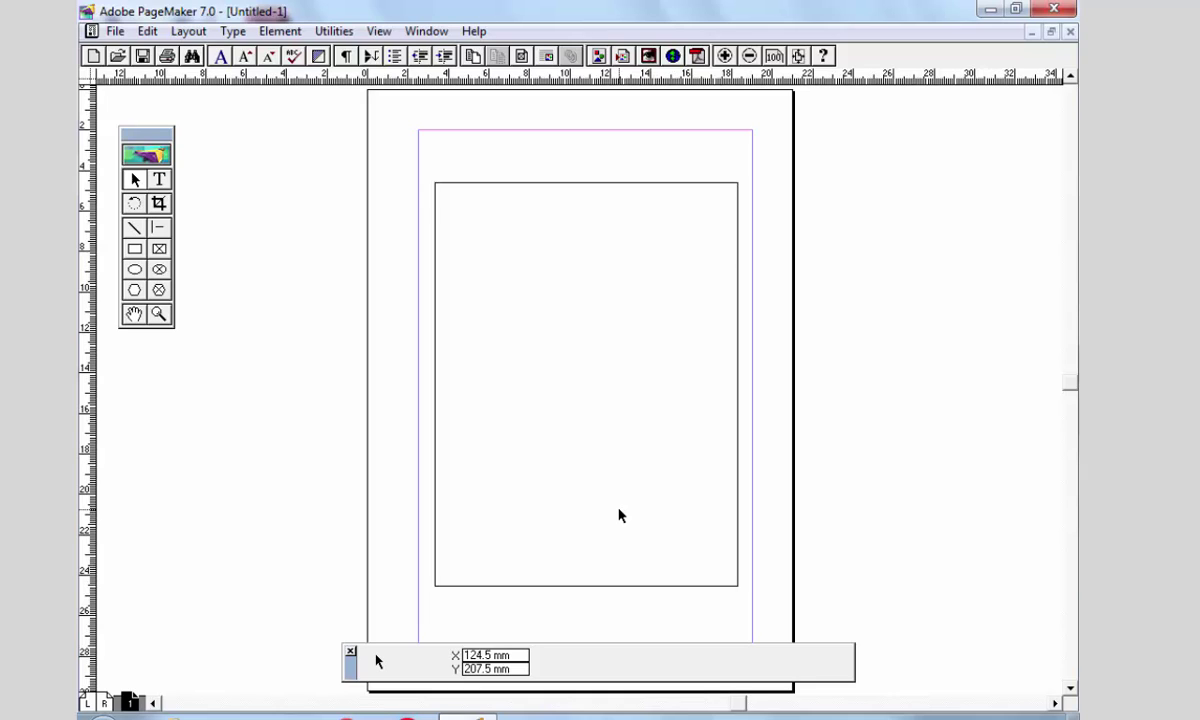
Apply the 5pt double-line stroke with a thick outer and thin inner line to the rectangle
left_click(504, 183)
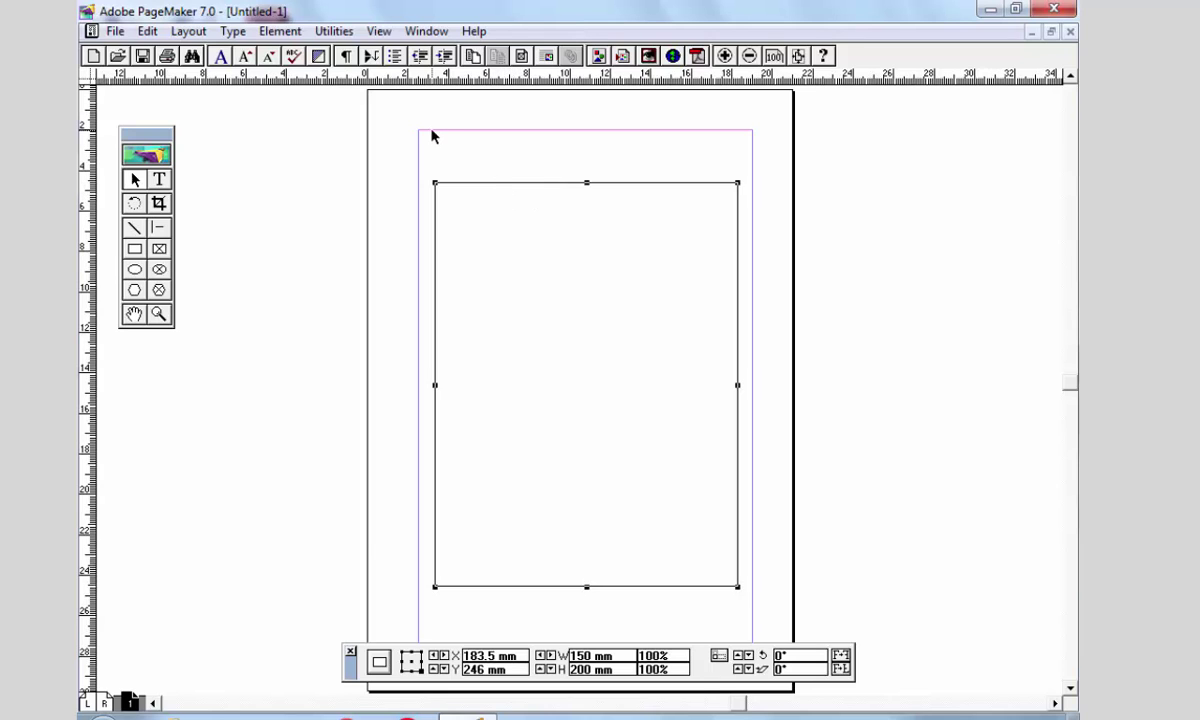
left_click(280, 31)
mouse_move(313, 75)
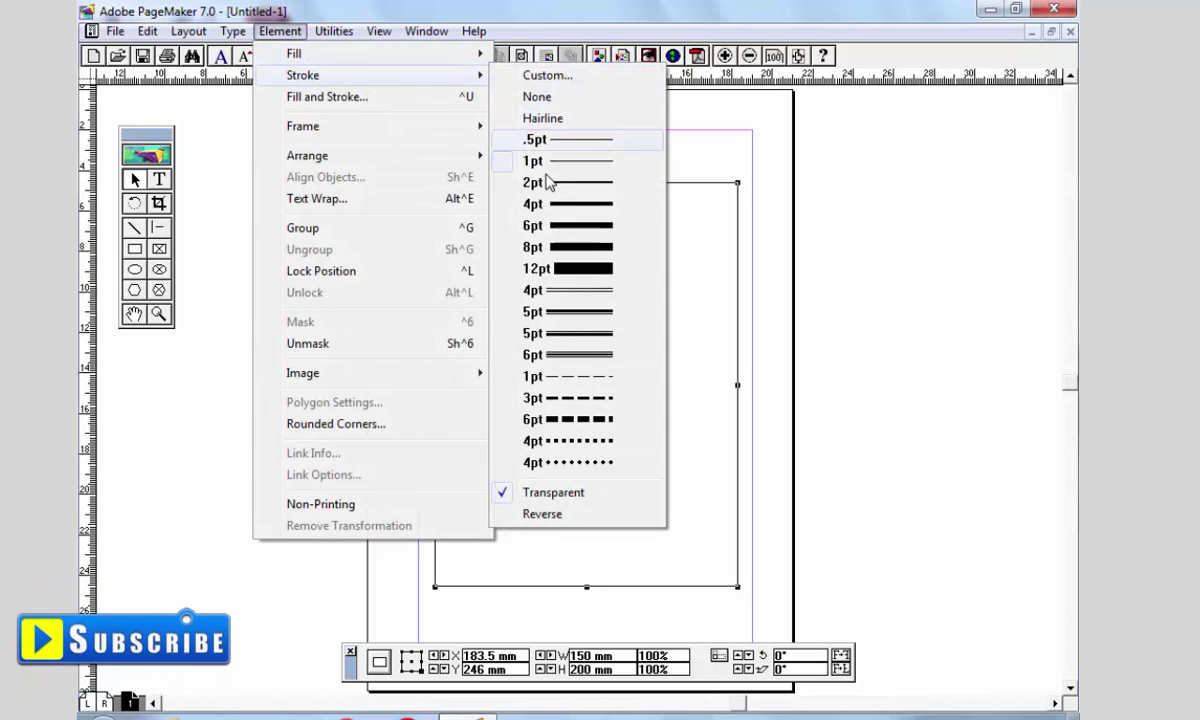
left_click(592, 315)
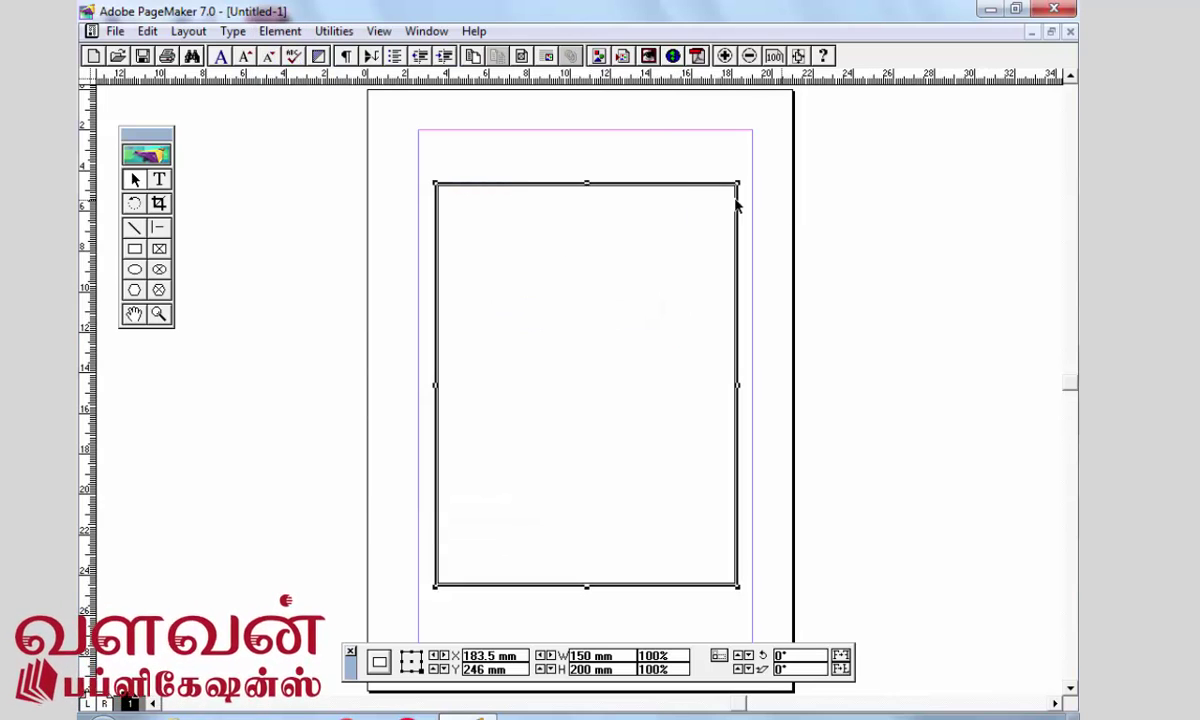
Give the rectangle's double-line border a custom stroke weight of 3 points
left_click(272, 33)
mouse_move(342, 78)
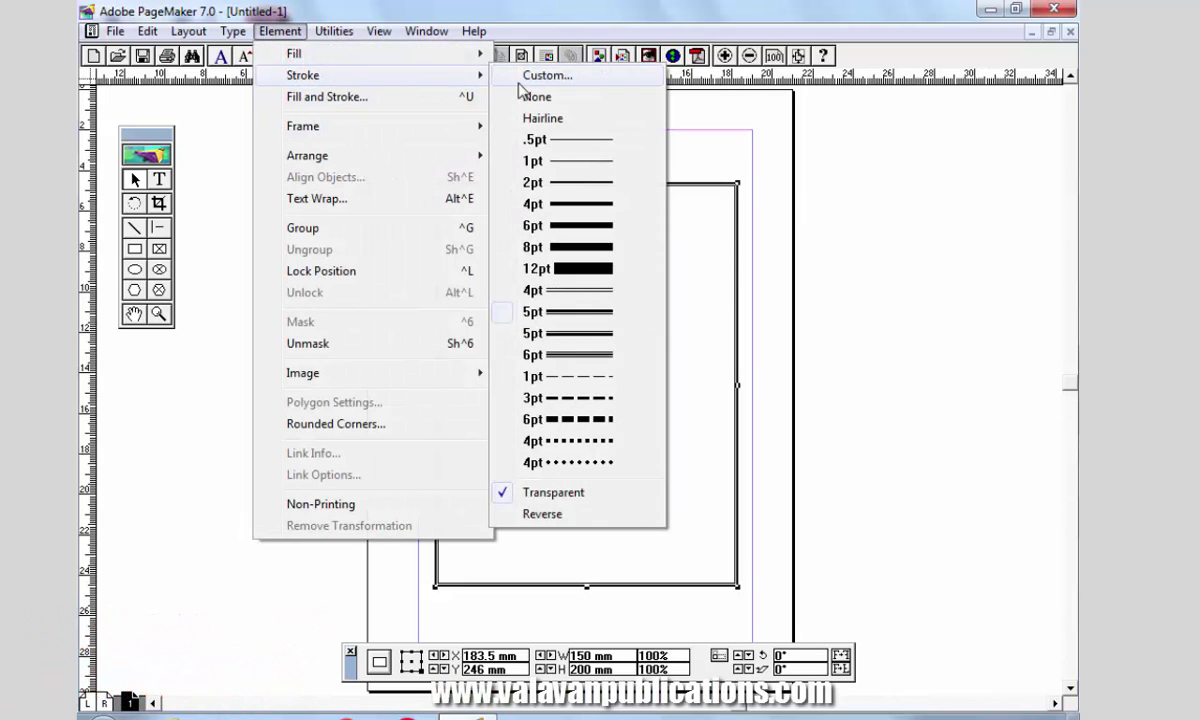
left_click(530, 76)
key("Tab")
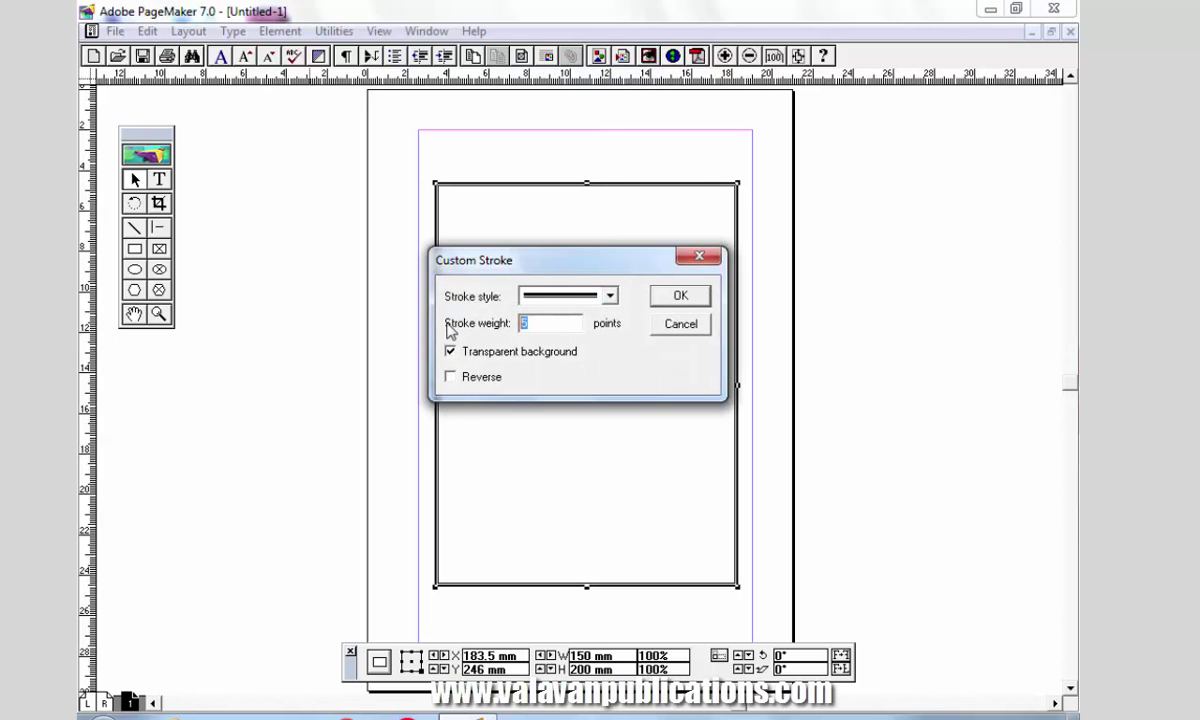
type("3")
left_click(680, 296)
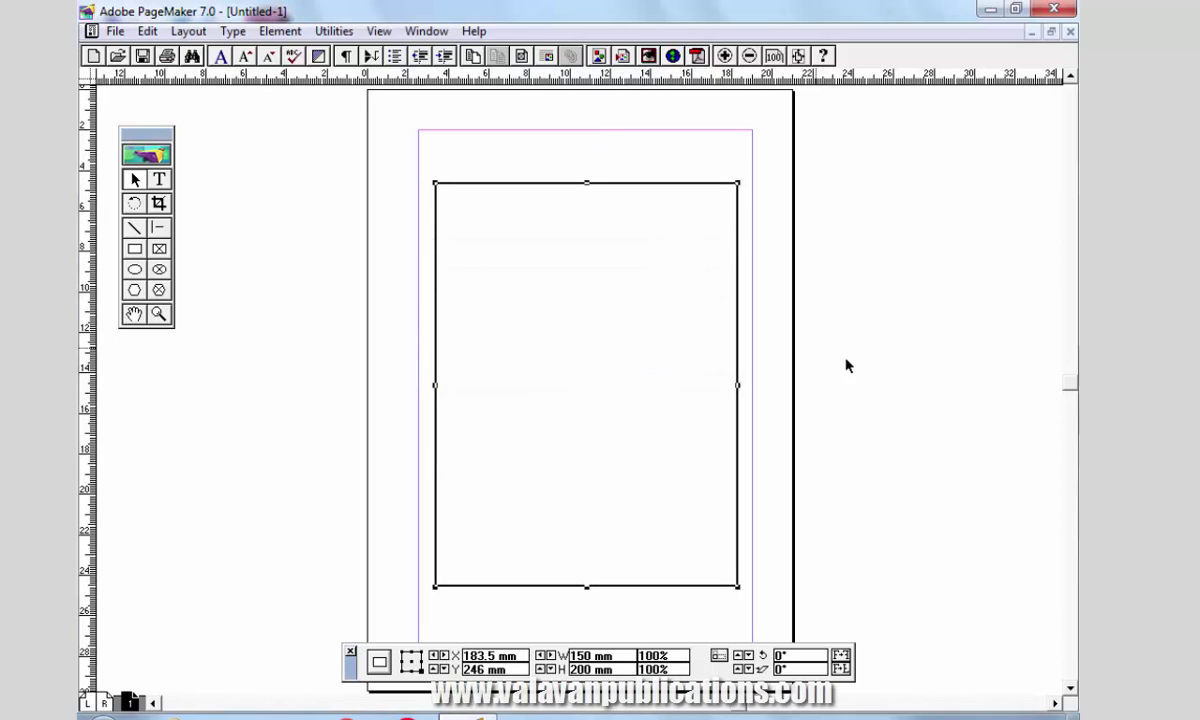
left_click(846, 364)
left_click(159, 314)
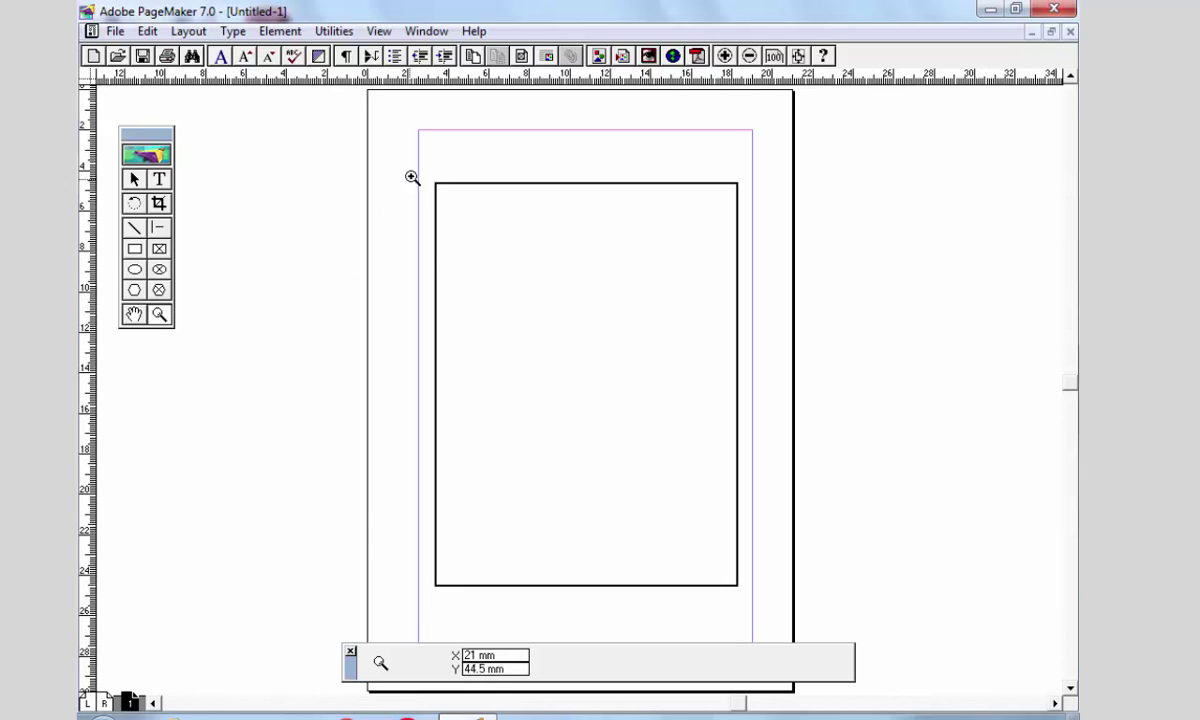
left_click_drag(410, 177, 537, 247)
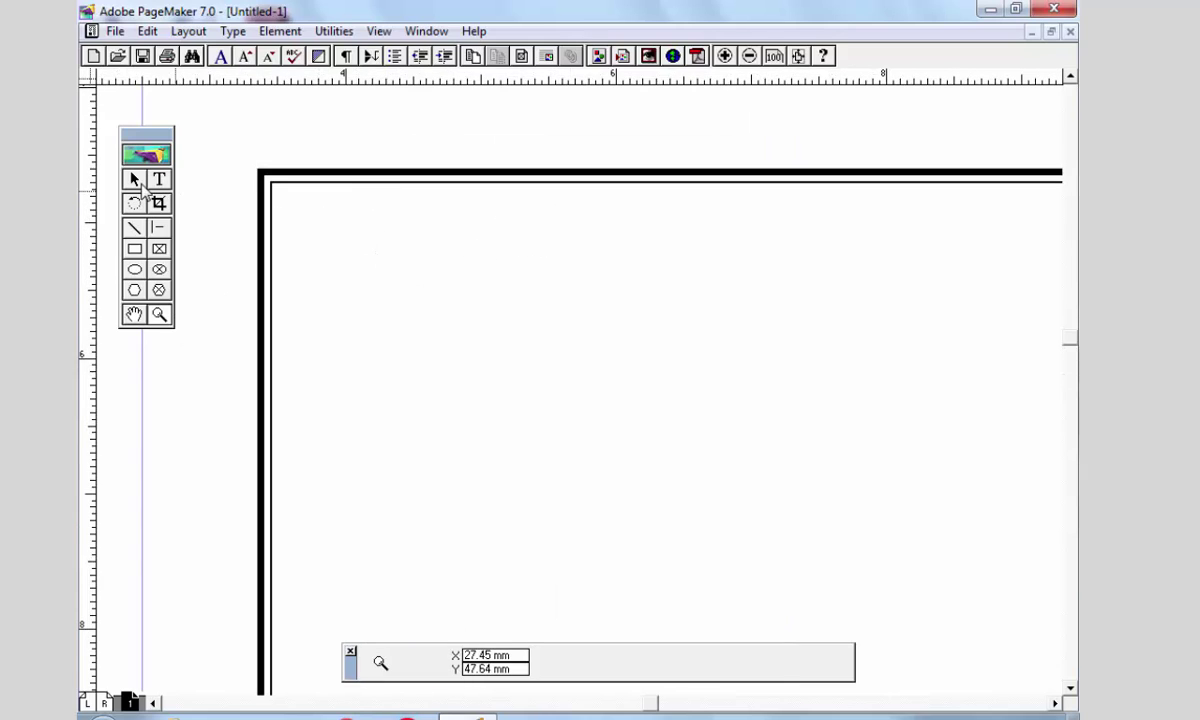
left_click(135, 179)
key("ctrl+0")
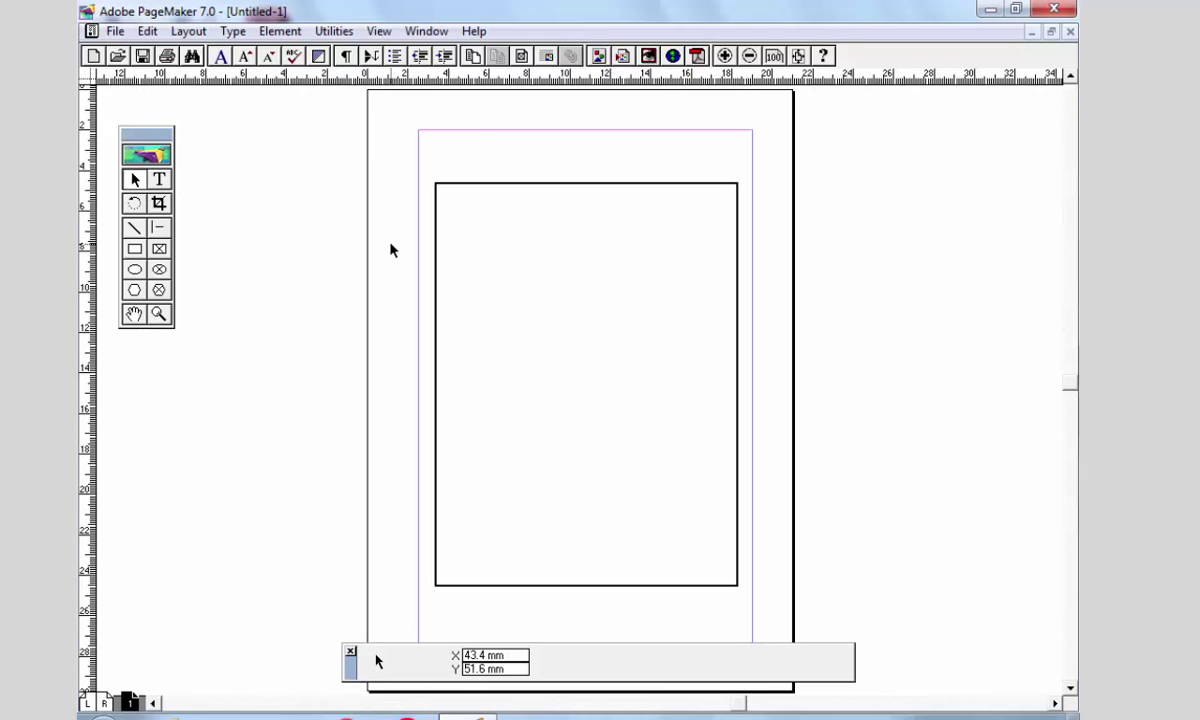
Place the TIFF image 2_5357 from the Desktop near the frame's upper-left corner, about 34.6 by 34 mm
left_click(159, 314)
left_click_drag(420, 168, 759, 605)
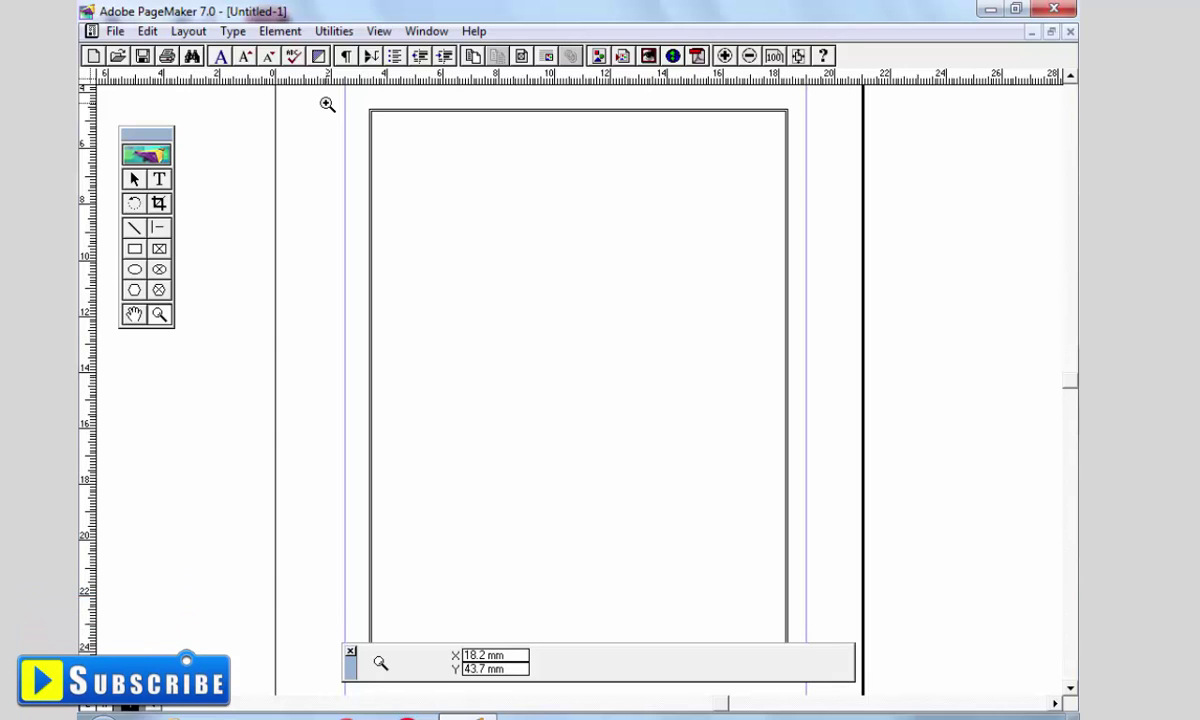
left_click(115, 31)
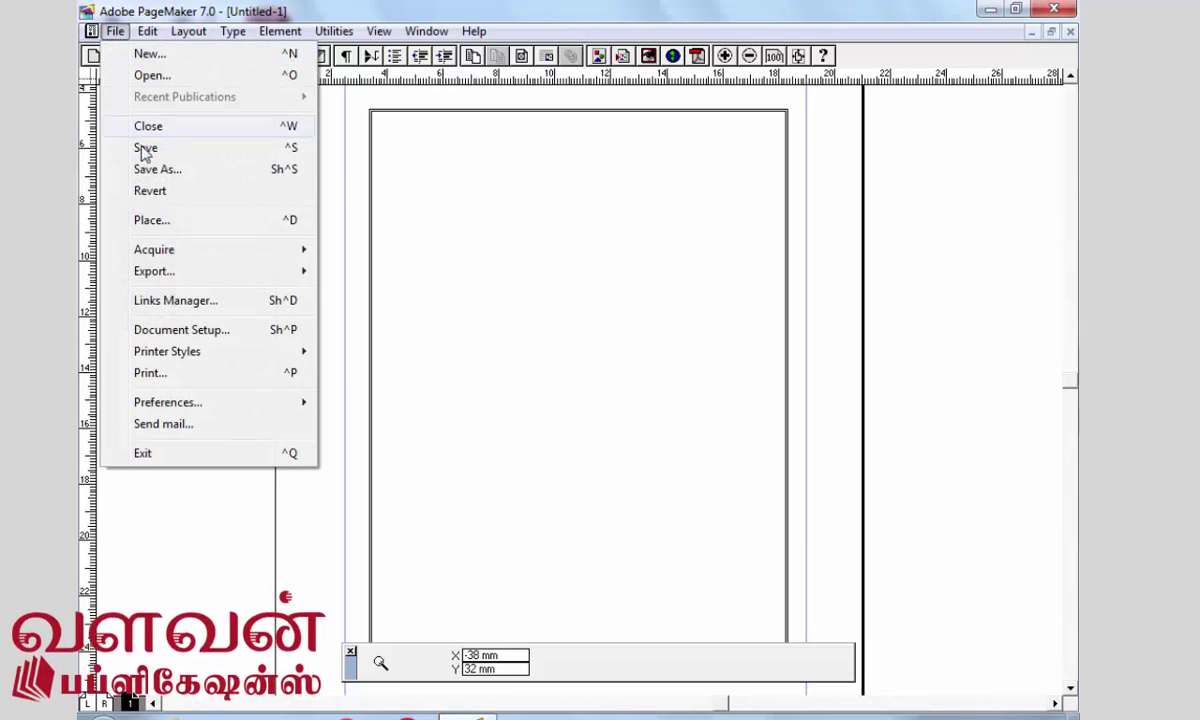
left_click(185, 229)
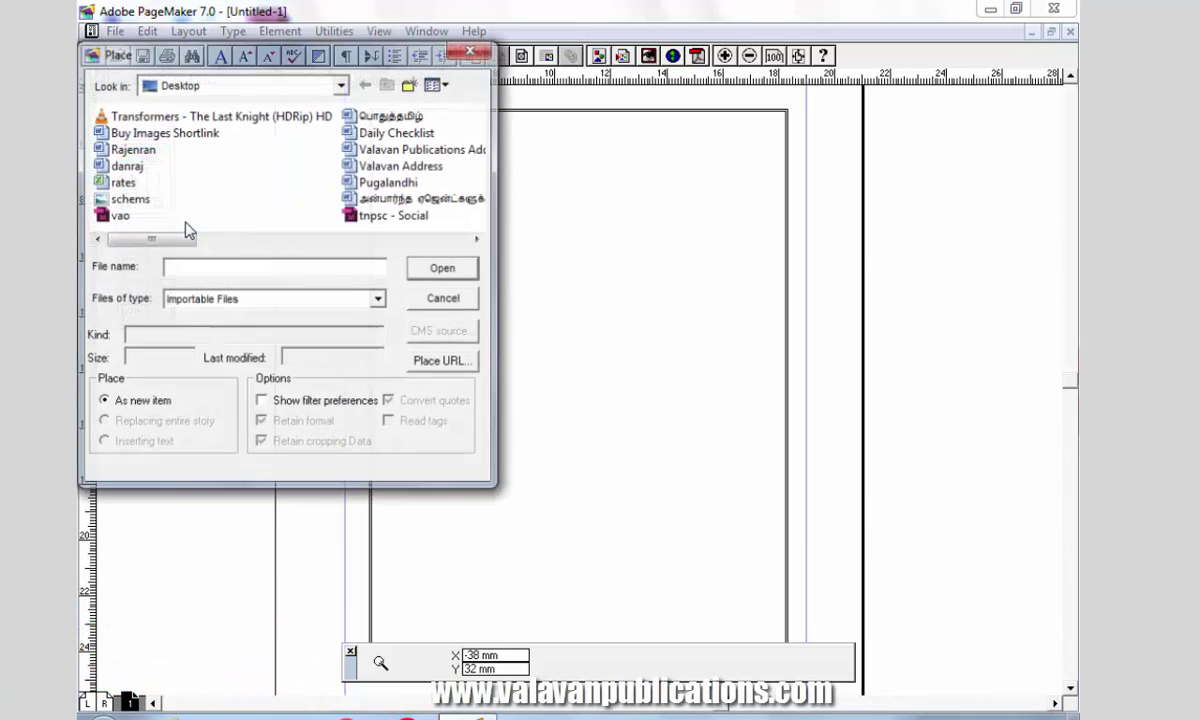
left_click_drag(266, 54, 318, 53)
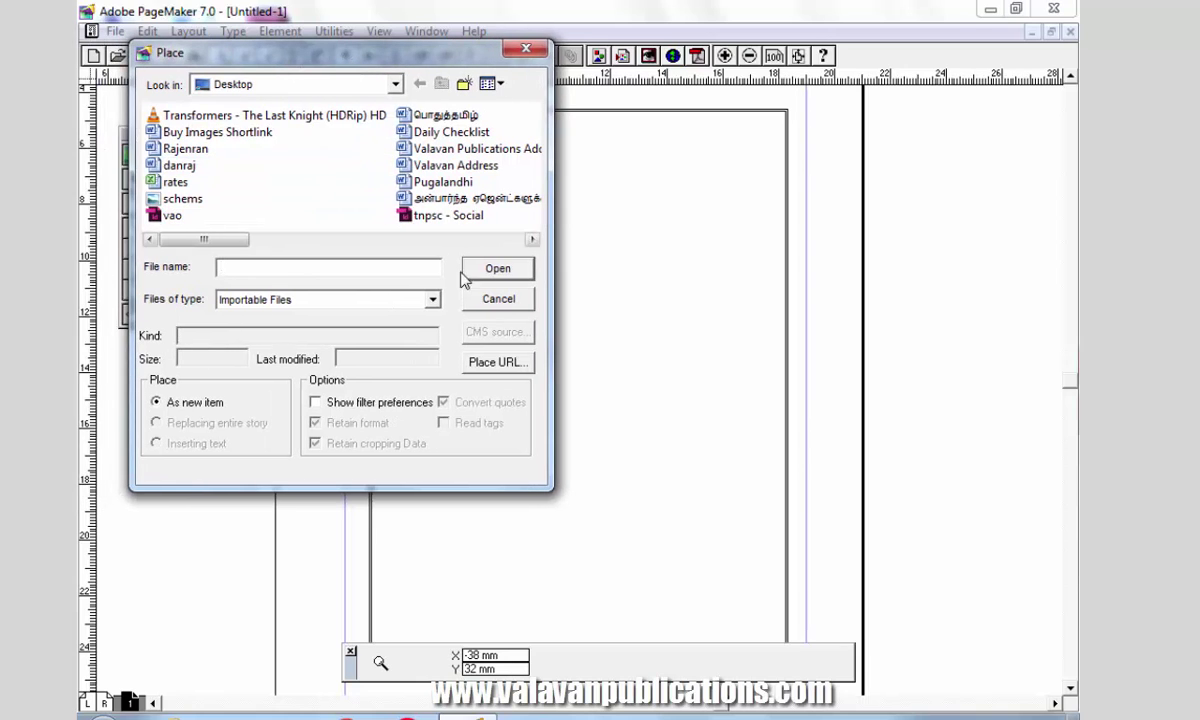
left_click(532, 239)
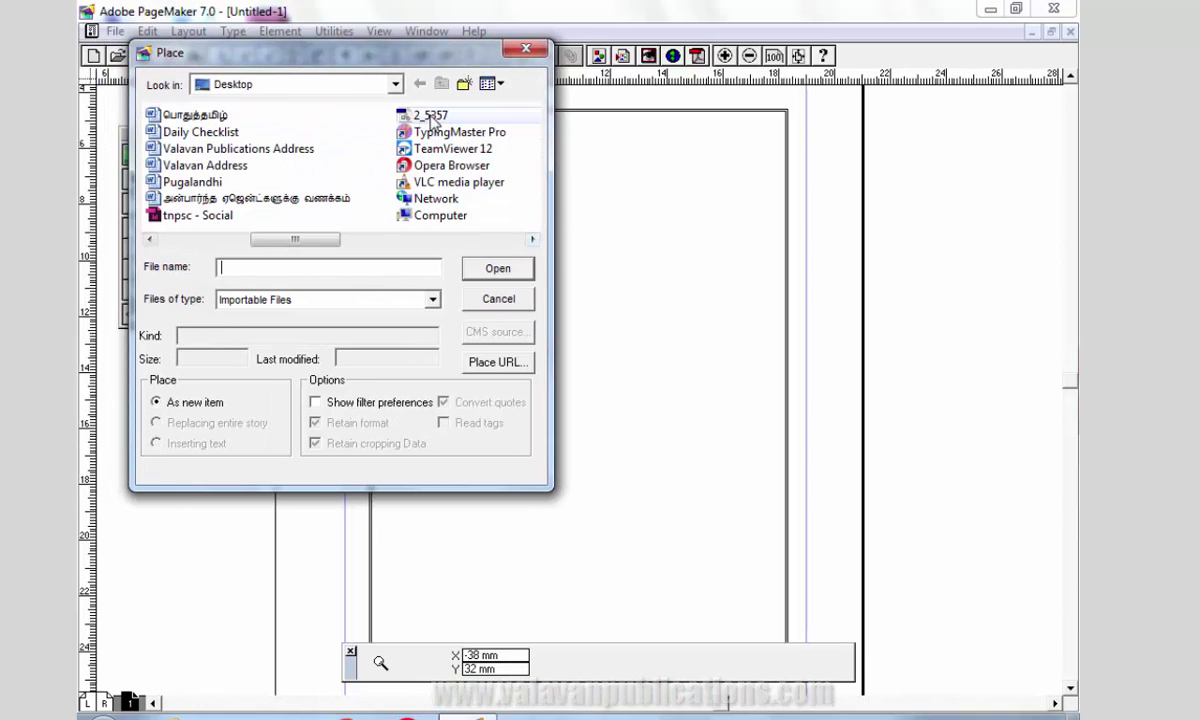
left_click(430, 117)
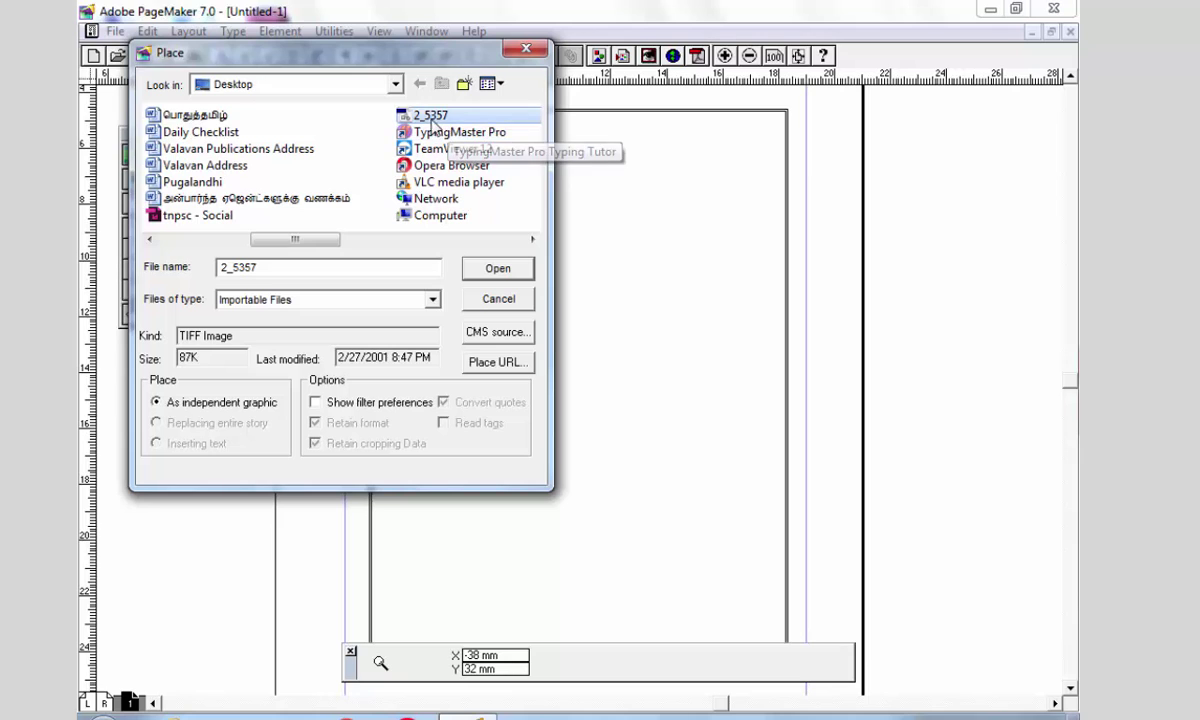
left_click(500, 272)
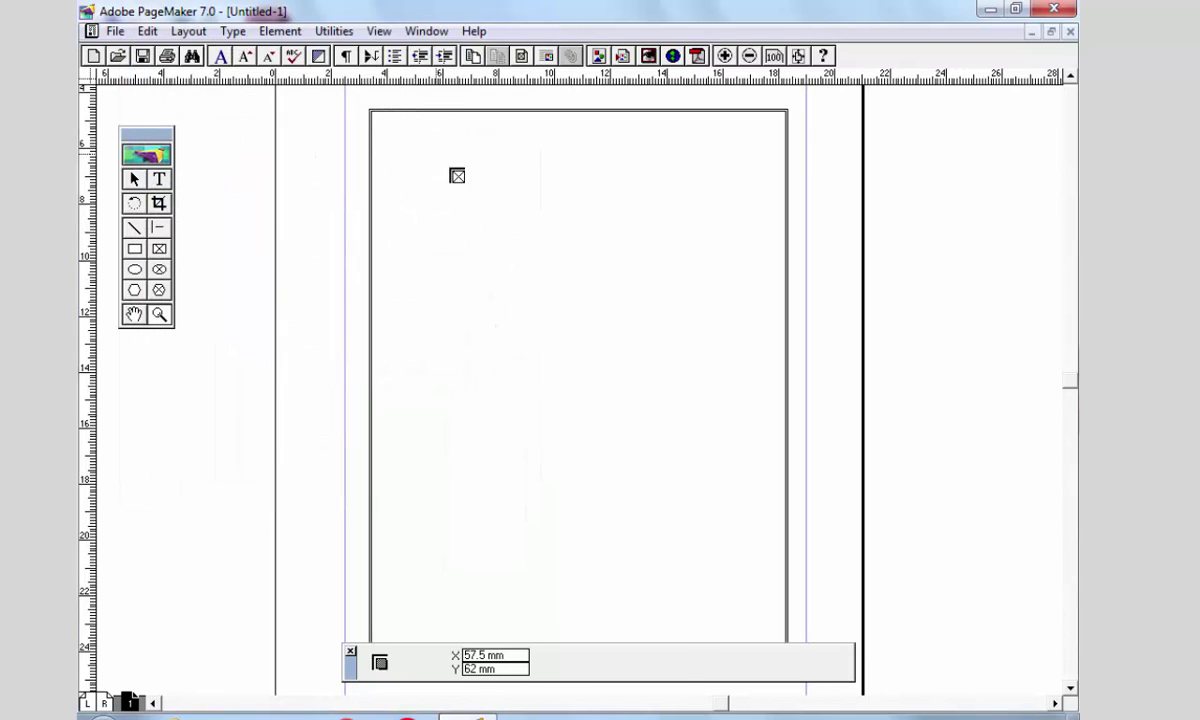
left_click_drag(434, 154, 477, 249)
Move and nudge the floral ornament so it sits snugly in the frame's inner upper-left corner
left_click_drag(467, 177, 421, 142)
key("ctrl+space")
left_click_drag(319, 104, 630, 321)
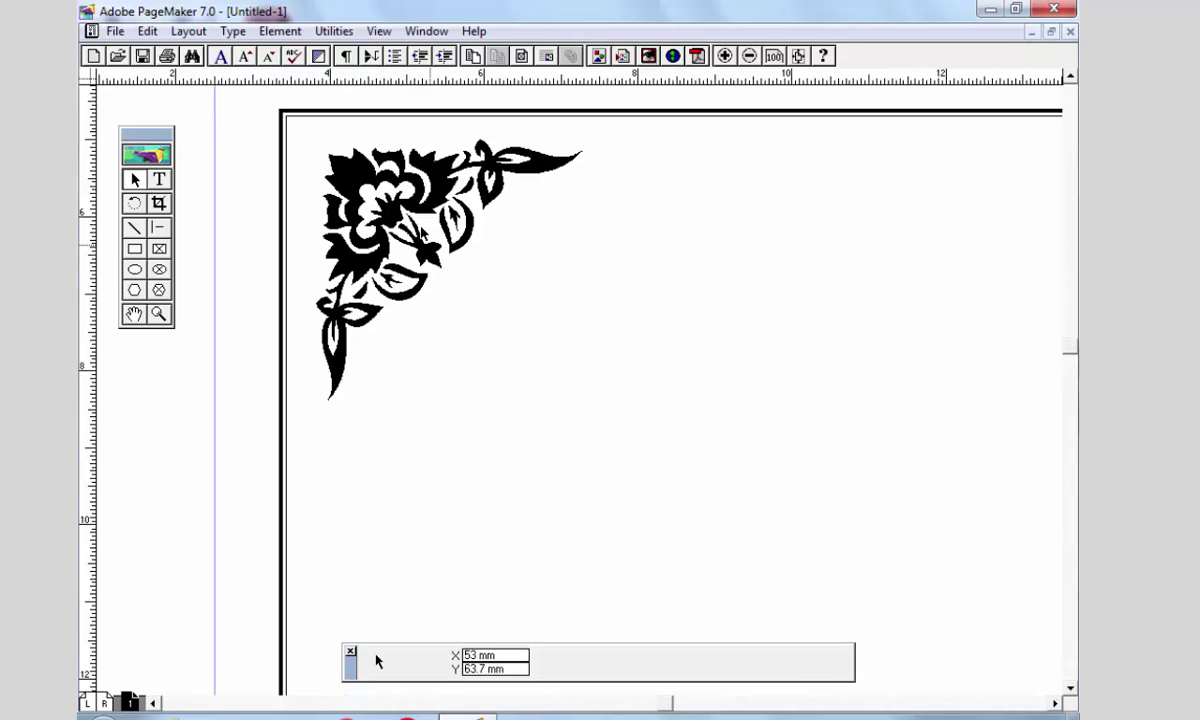
left_click(396, 212)
left_click_drag(391, 212, 364, 195)
key("Up")
key("Up")
key("Up")
key("Left")
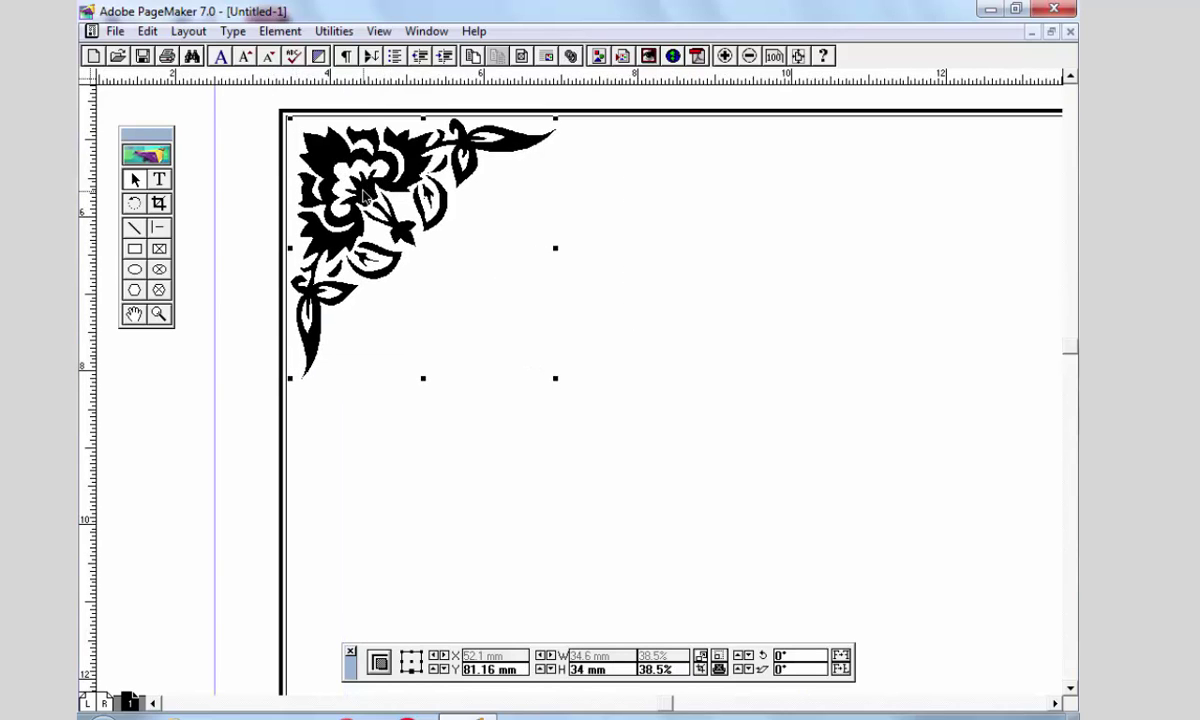
key("Left")
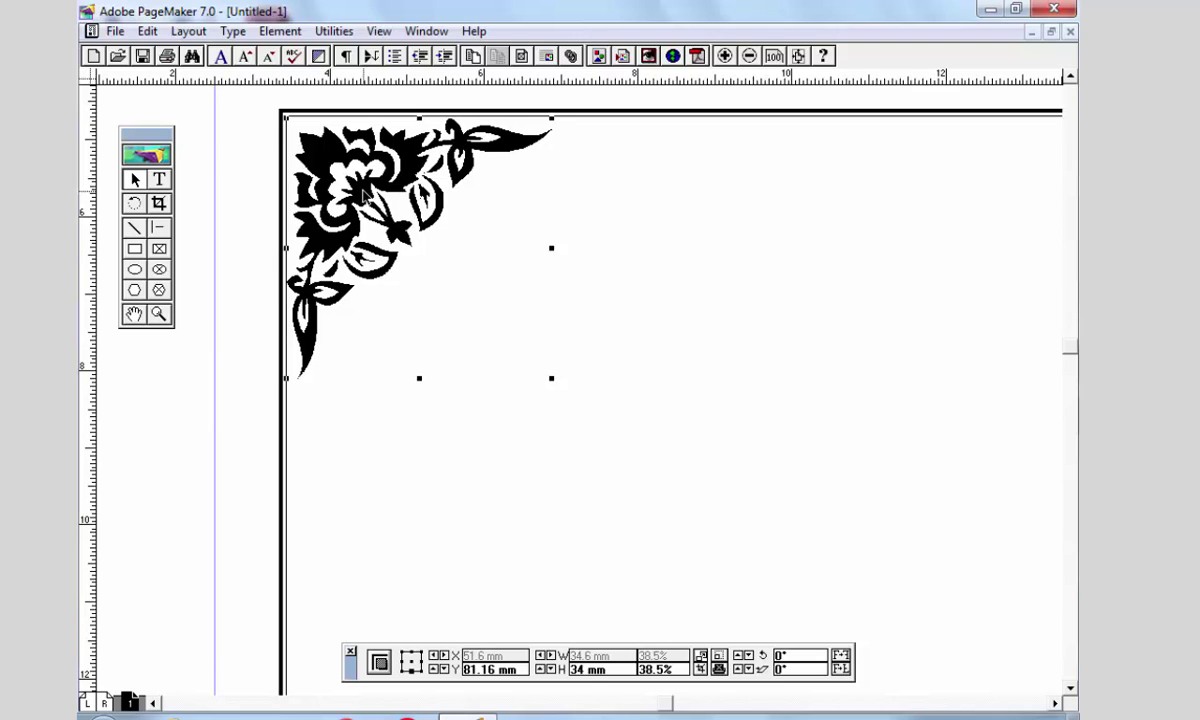
left_click(235, 208)
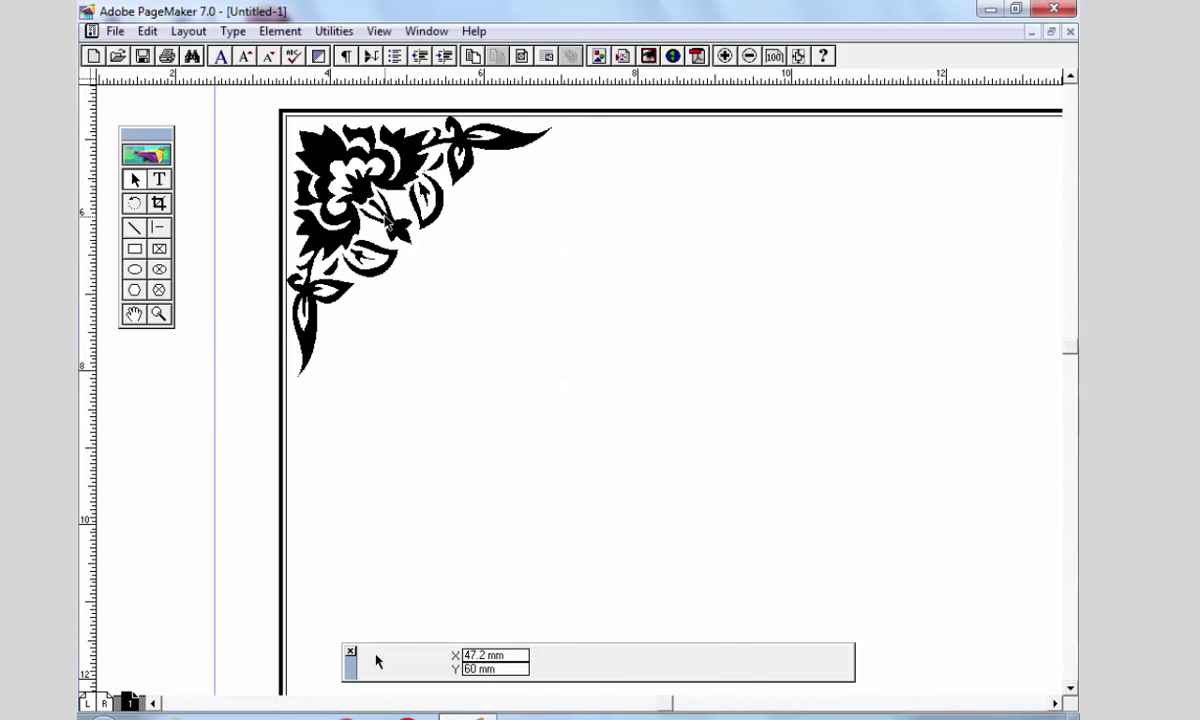
Shrink the corner ornament to about 20.1 by 19.8 mm, keeping it in the frame's upper-left corner
left_click_drag(386, 224, 385, 222)
key("ctrl+0")
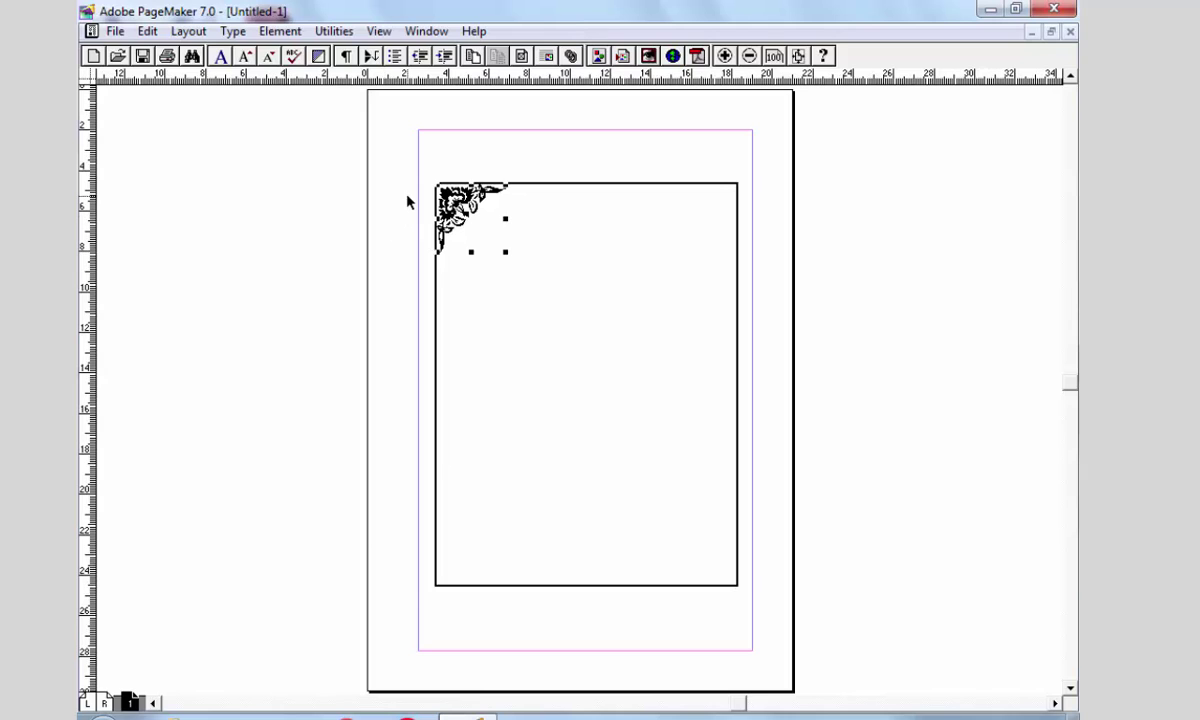
key("ctrl+space")
left_click_drag(381, 160, 782, 620)
left_click(451, 173)
left_click_drag(482, 213, 480, 180)
scroll(333, 148, "up", 1)
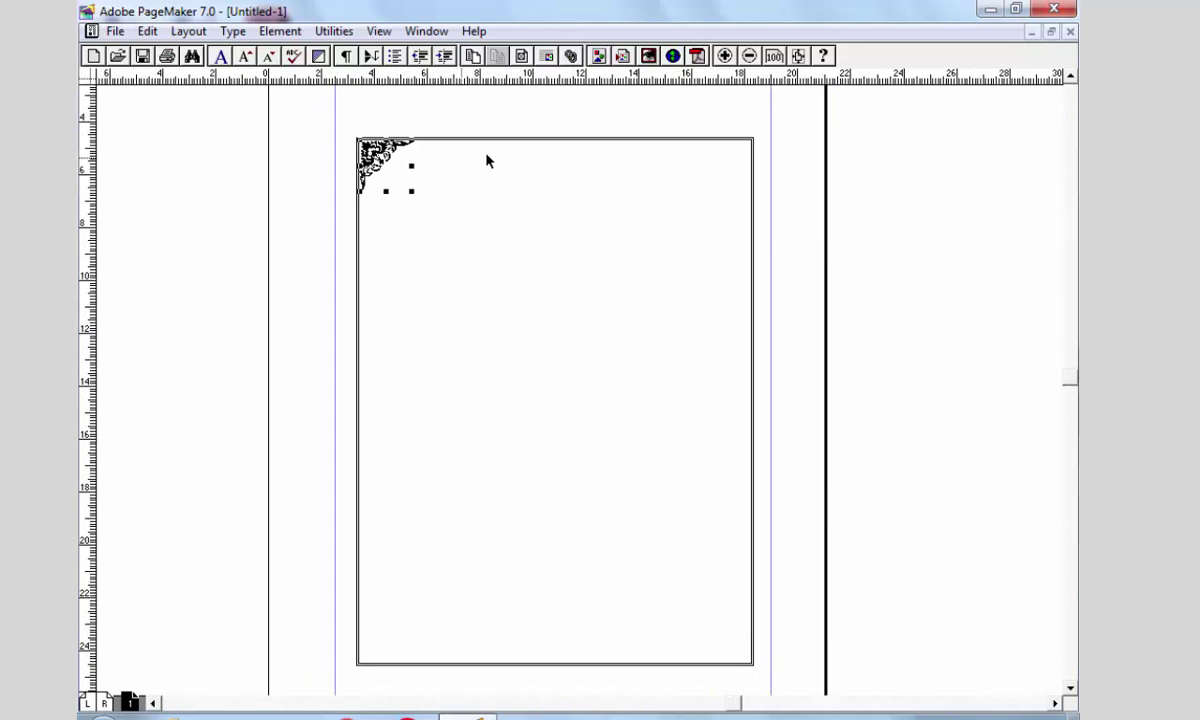
Select the floral corner ornament and show the hidden toolbox and control palette
left_click(504, 320)
left_click(389, 170)
key("Tab")
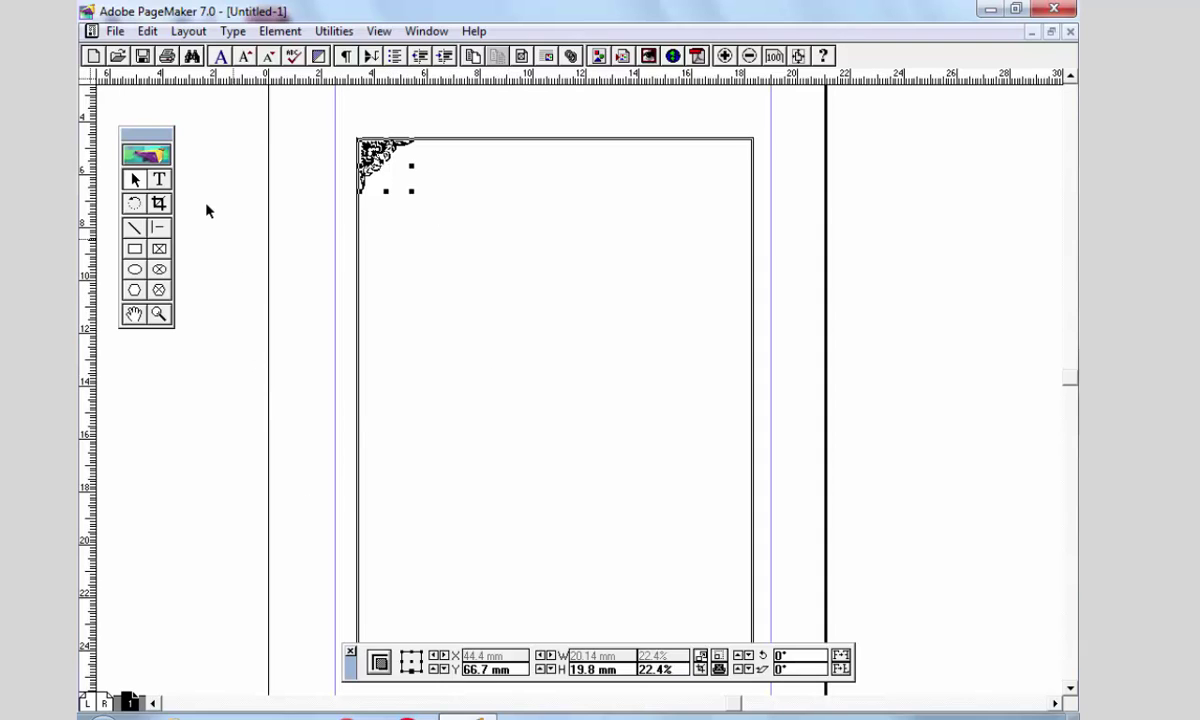
Move the control palette clear of the frame's lower edge and copy the floral corner ornament
key("Tab")
key("Tab")
left_click_drag(350, 664, 356, 612)
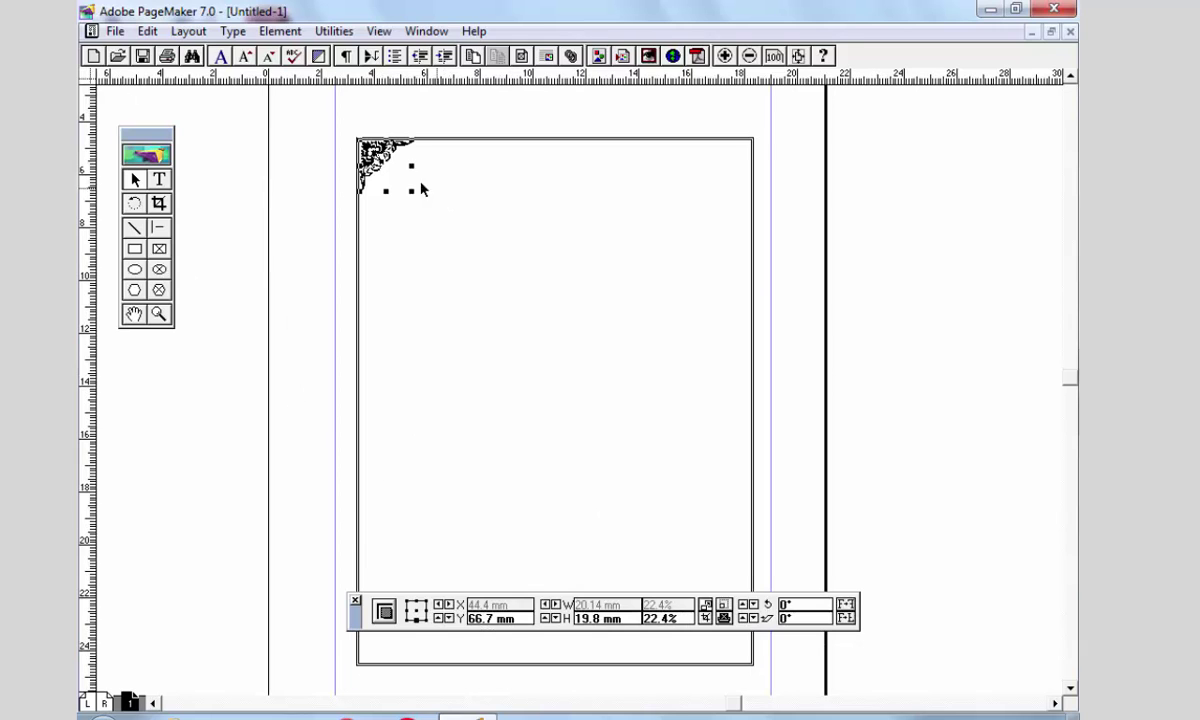
left_click(147, 31)
left_click(170, 105)
Try a plain paste of the copied ornament, remove the offset duplicate and reselect the original
left_click(147, 31)
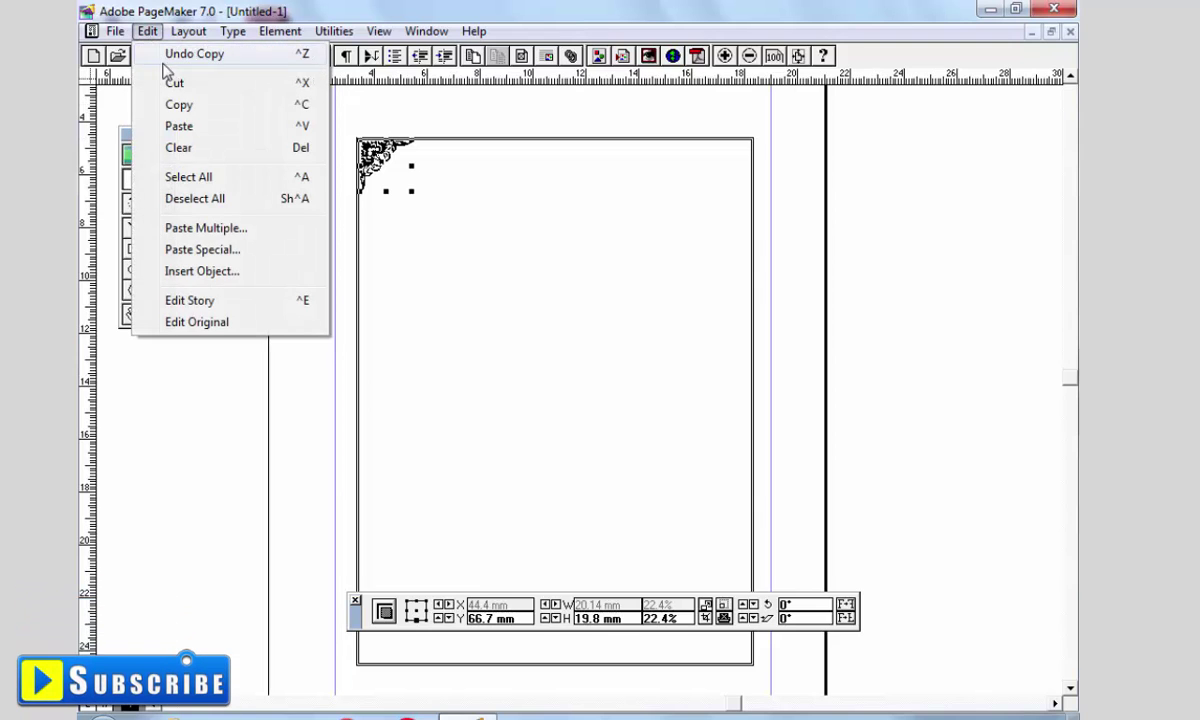
left_click(178, 126)
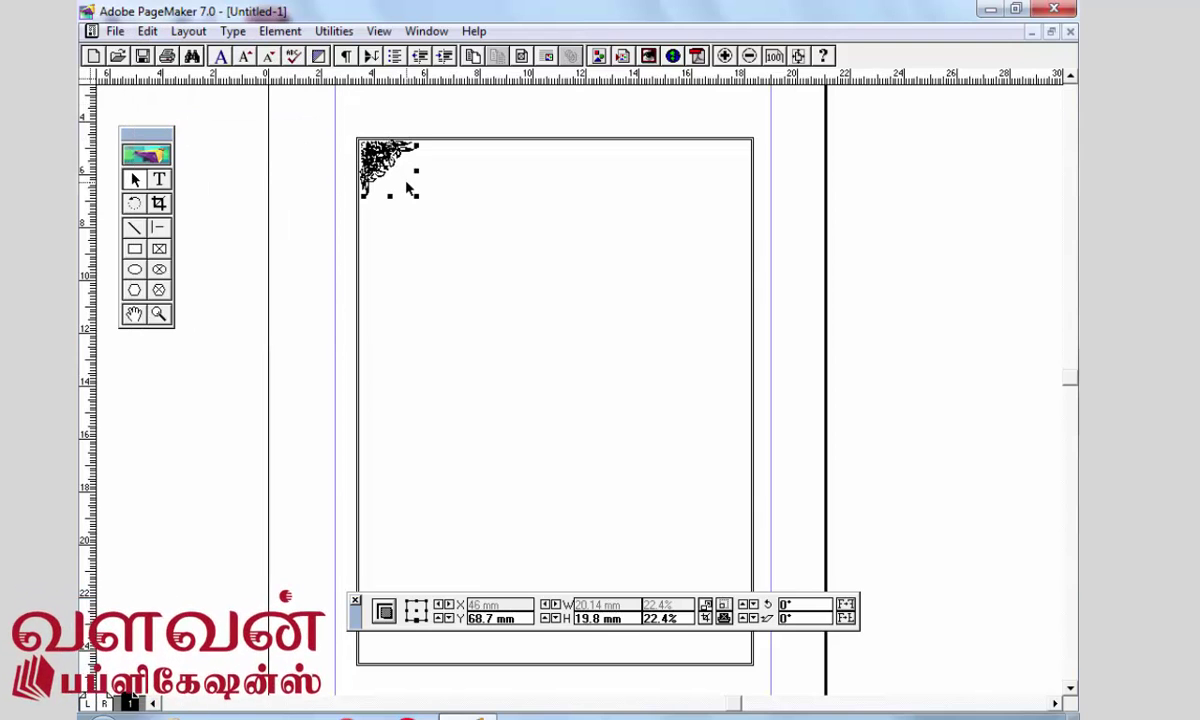
key("ctrl+space")
left_click_drag(311, 115, 554, 344)
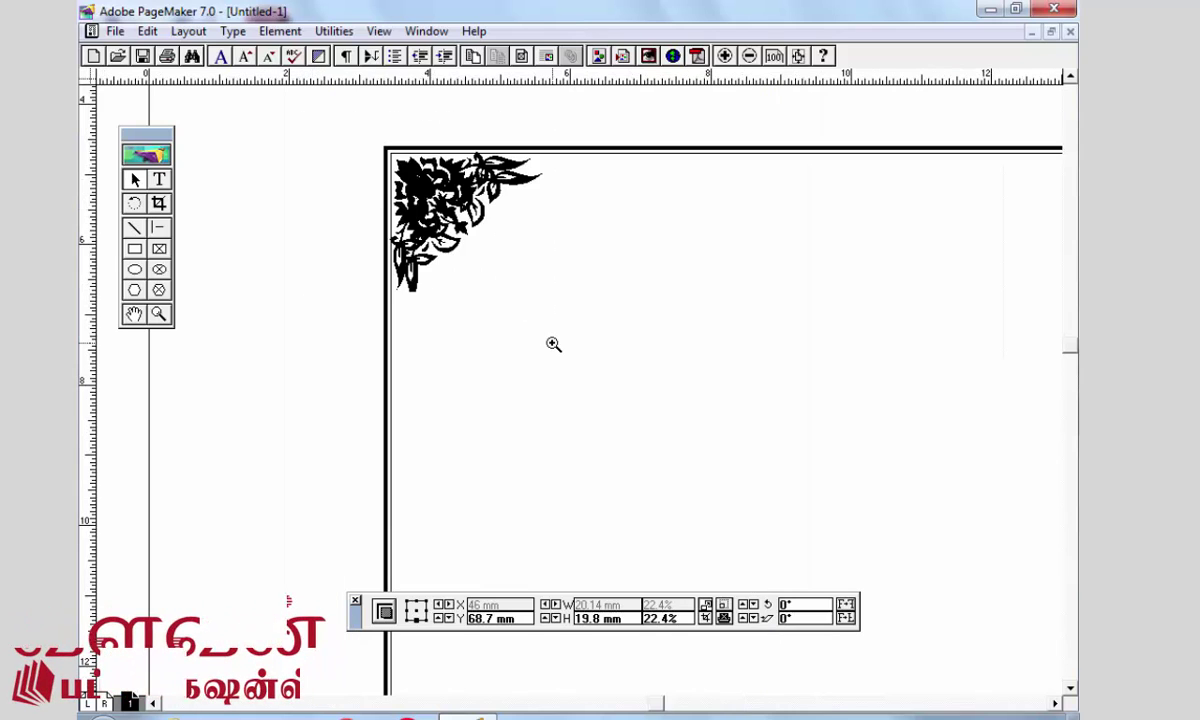
left_click(618, 320)
left_click(440, 205)
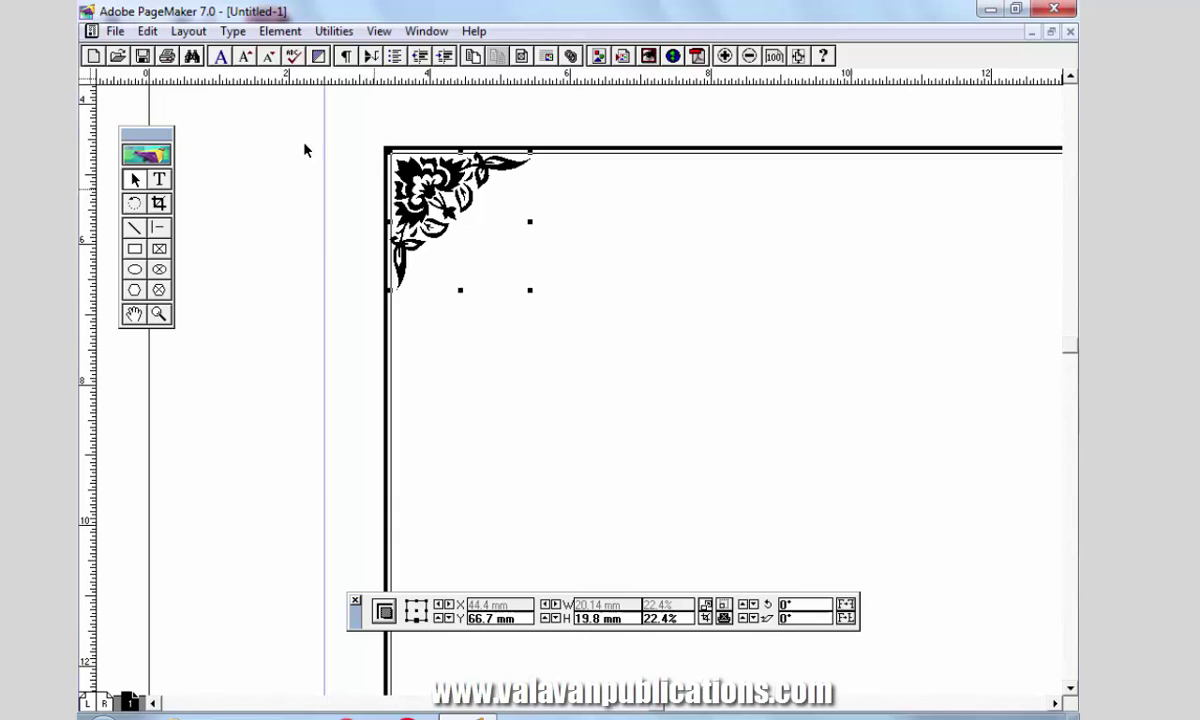
left_click(150, 33)
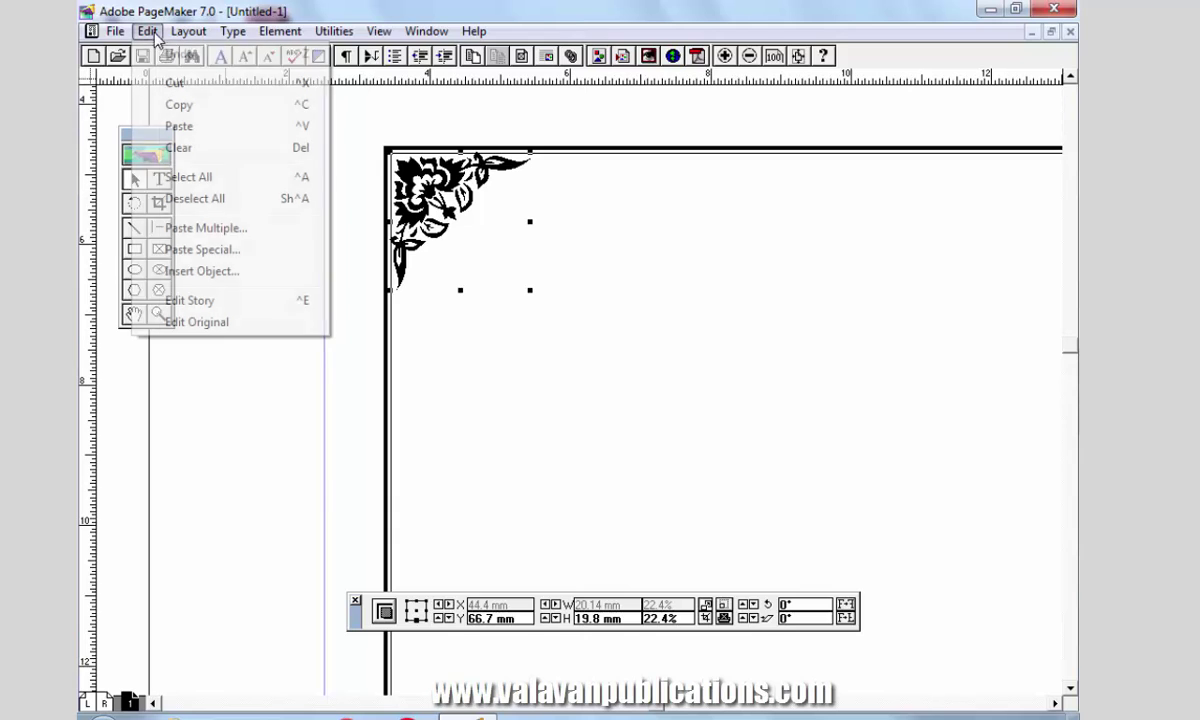
left_click(229, 250)
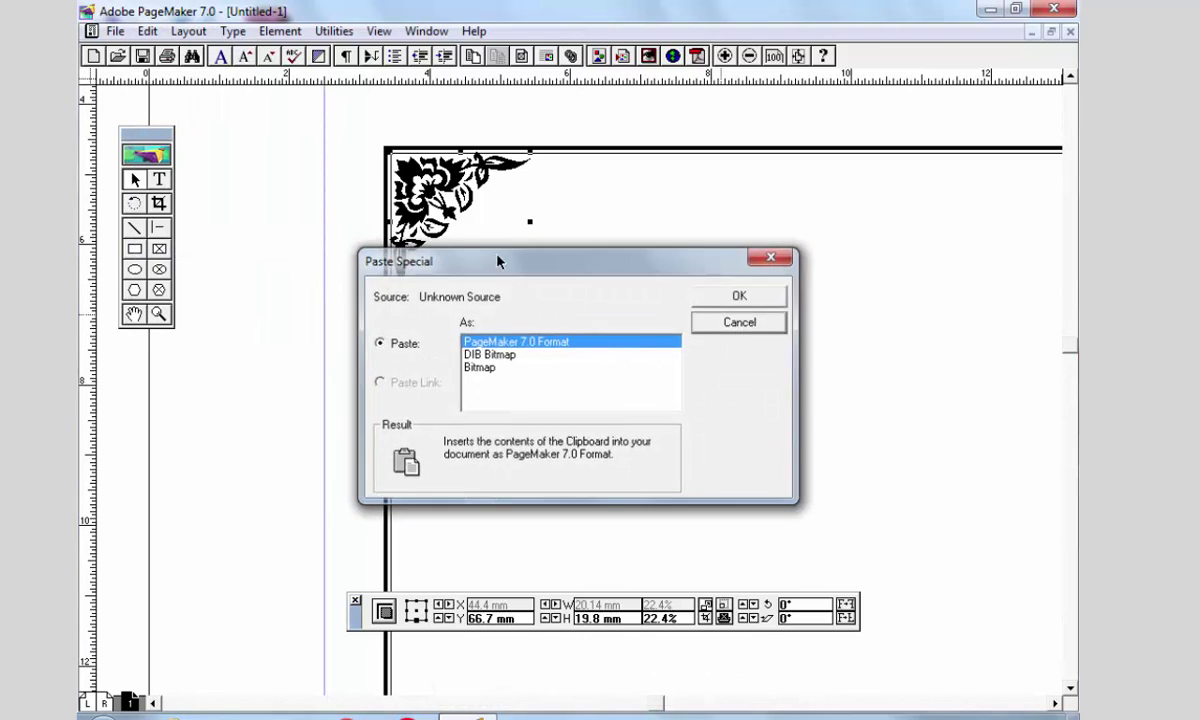
key("Escape")
Try pasting one copy of the ornament with 12.7 mm horizontal and vertical offsets, and undo it
left_click(150, 32)
left_click(228, 229)
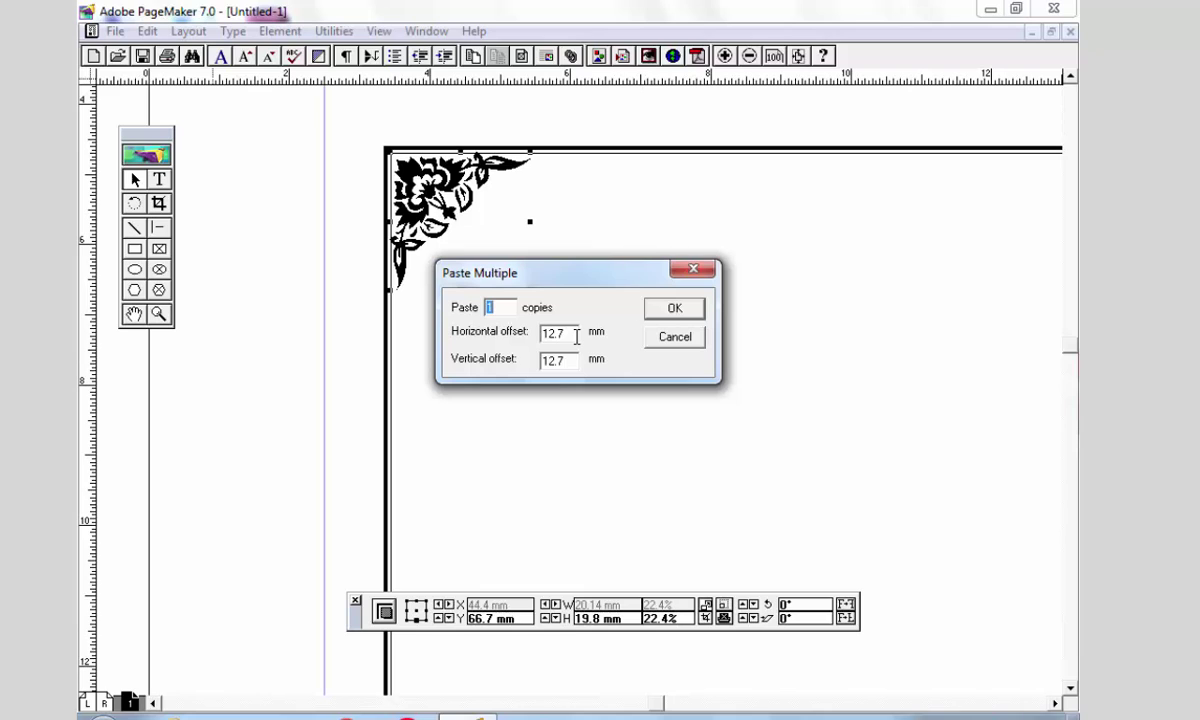
left_click(676, 309)
key("ctrl+z")
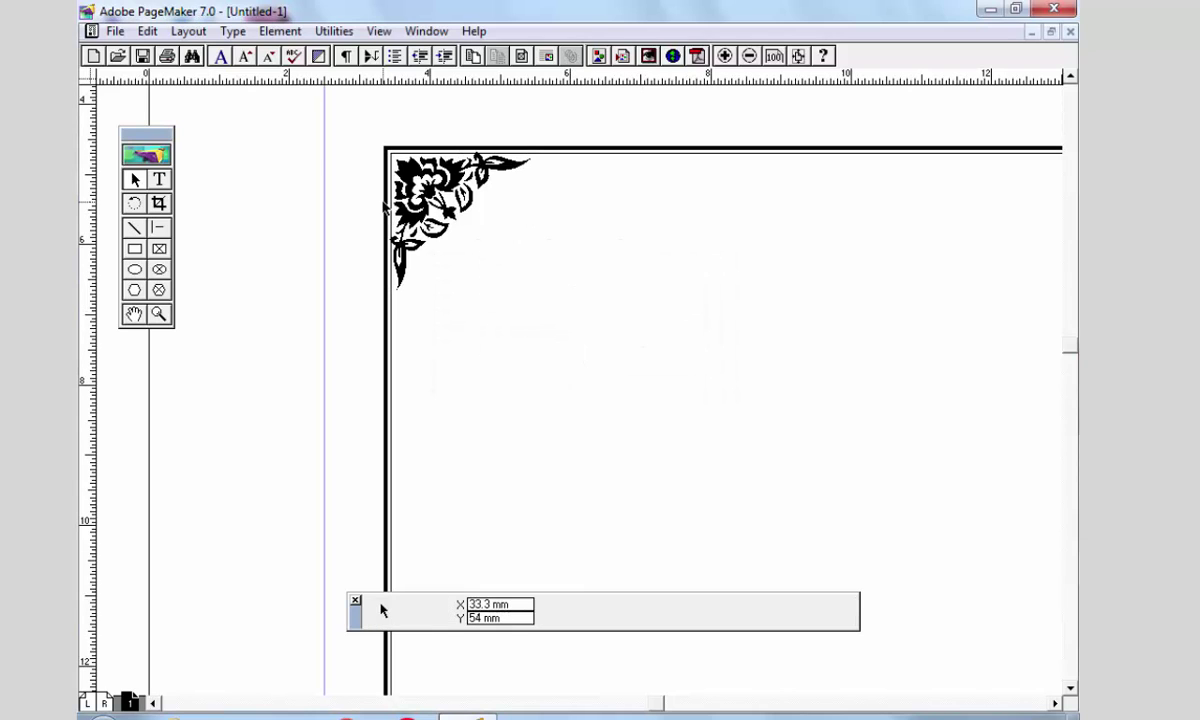
Paste one copy of the corner ornament exactly over the original, with horizontal and vertical offsets of 0 mm
left_click(148, 31)
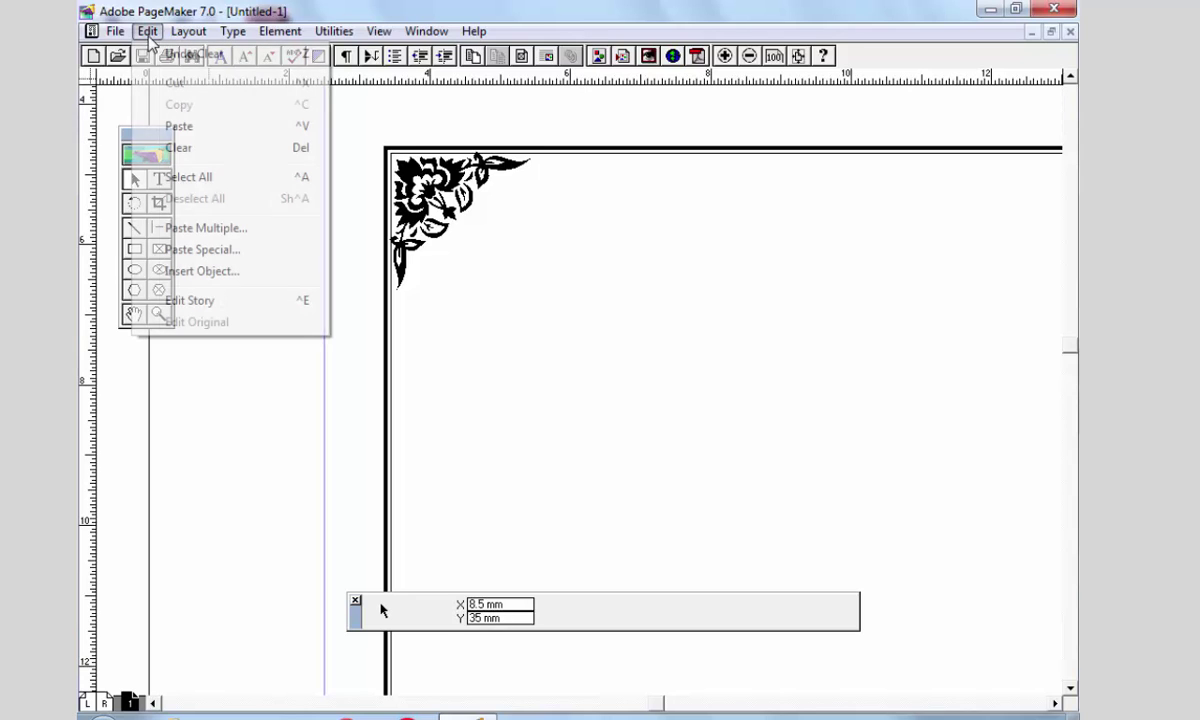
left_click(240, 229)
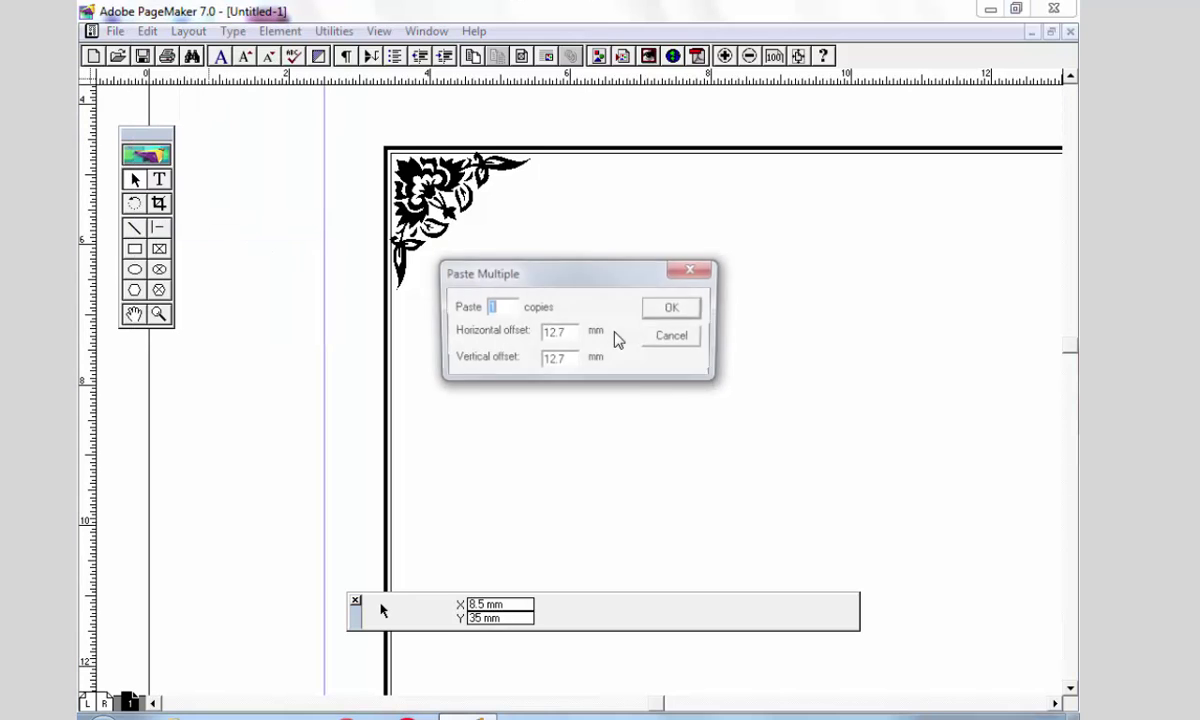
key("Tab")
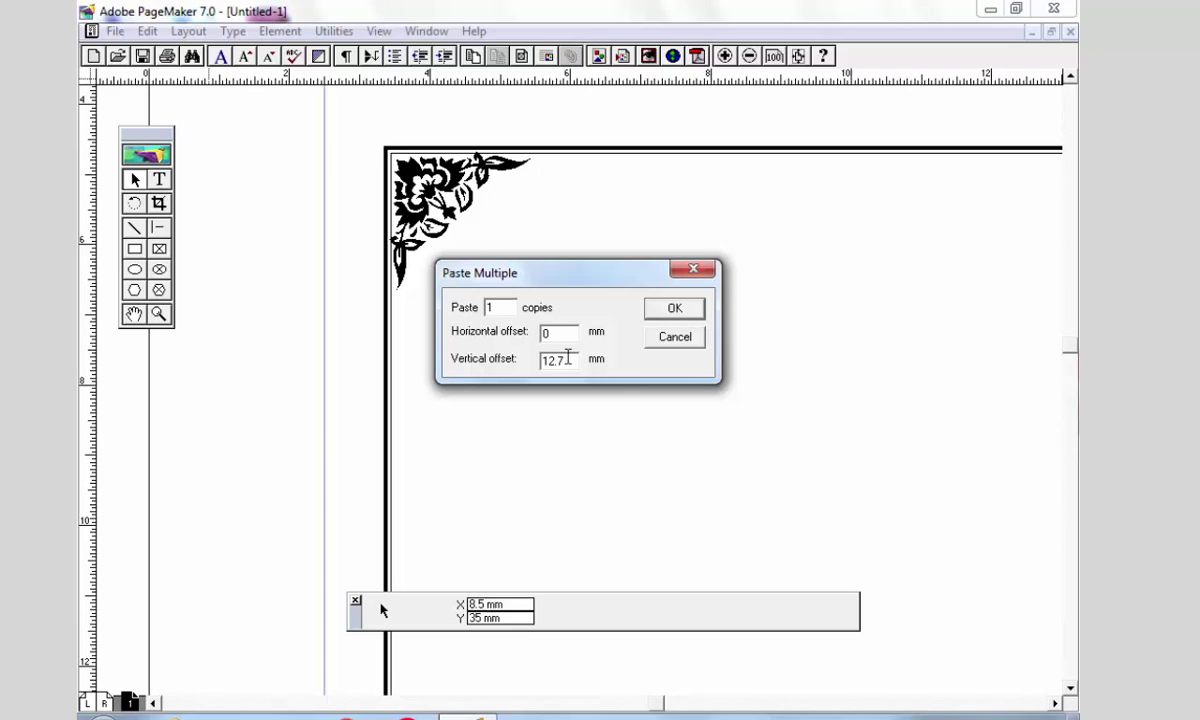
key("Tab")
type("0")
left_click(689, 314)
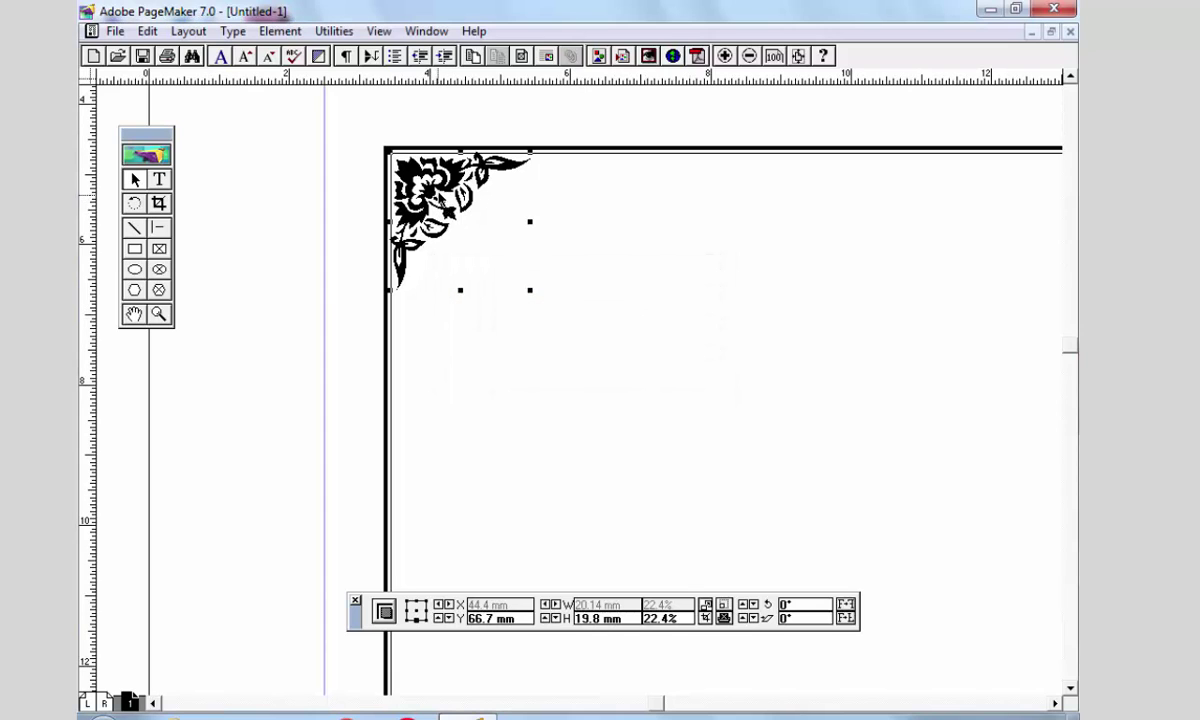
Move the duplicate ornament along the frame's top edge to about X 76.1 mm and mirror it horizontally
left_click_drag(447, 208, 669, 208)
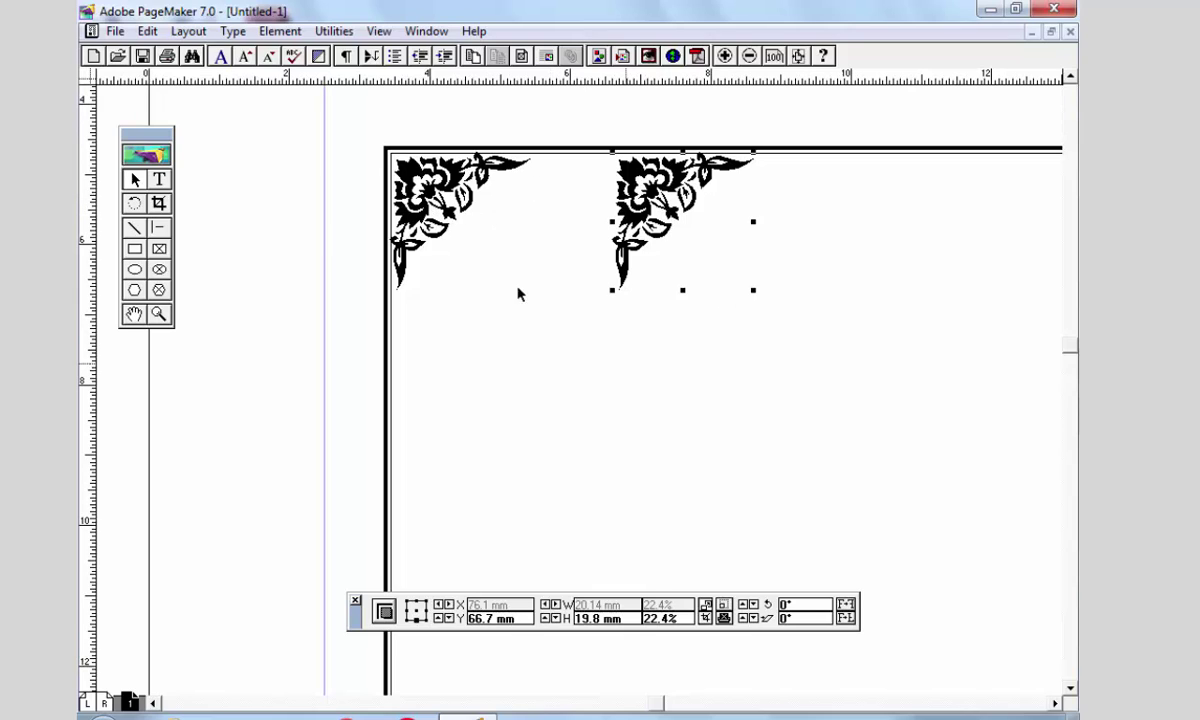
left_click(845, 605)
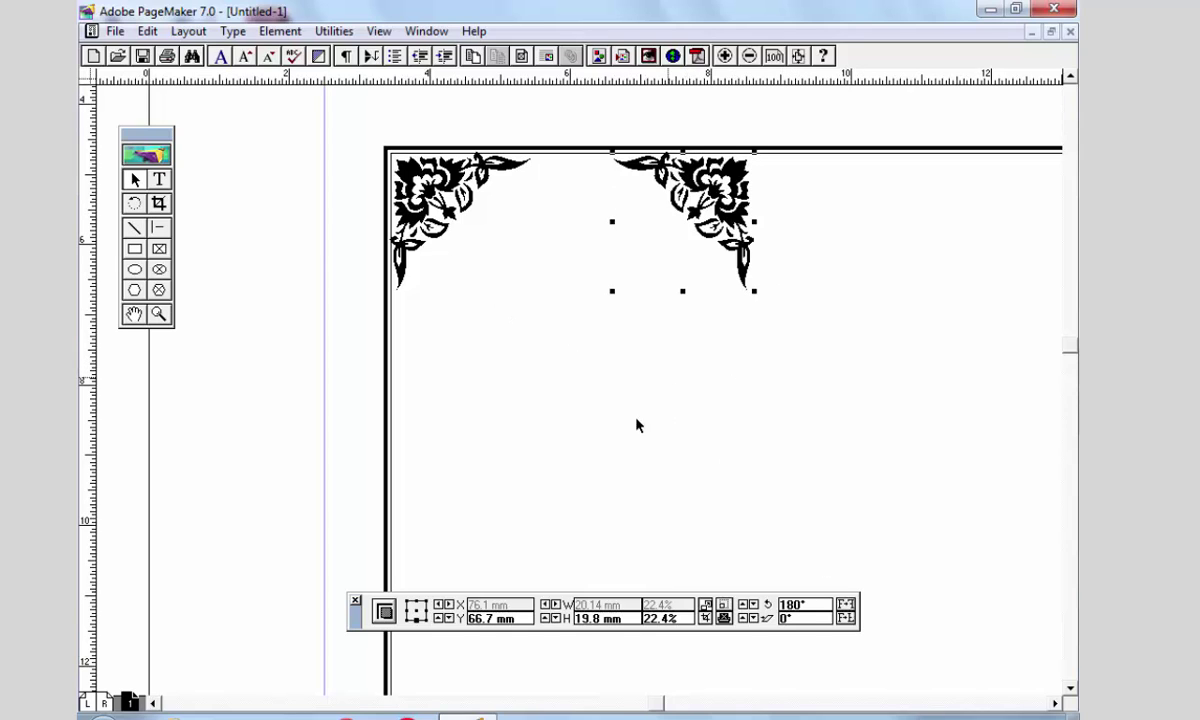
Move the mirrored ornament into the frame's upper-right corner and nudge it snugly against the inner line
left_click_drag(743, 436, 611, 418)
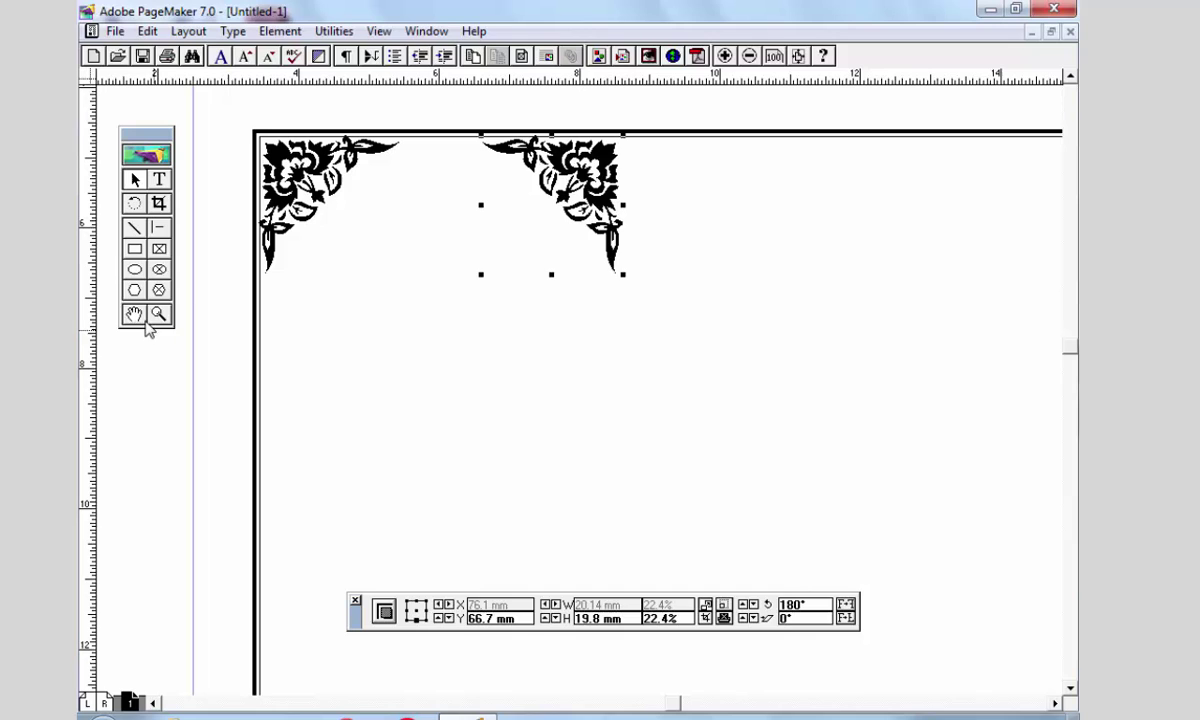
left_click_drag(752, 368, 463, 362)
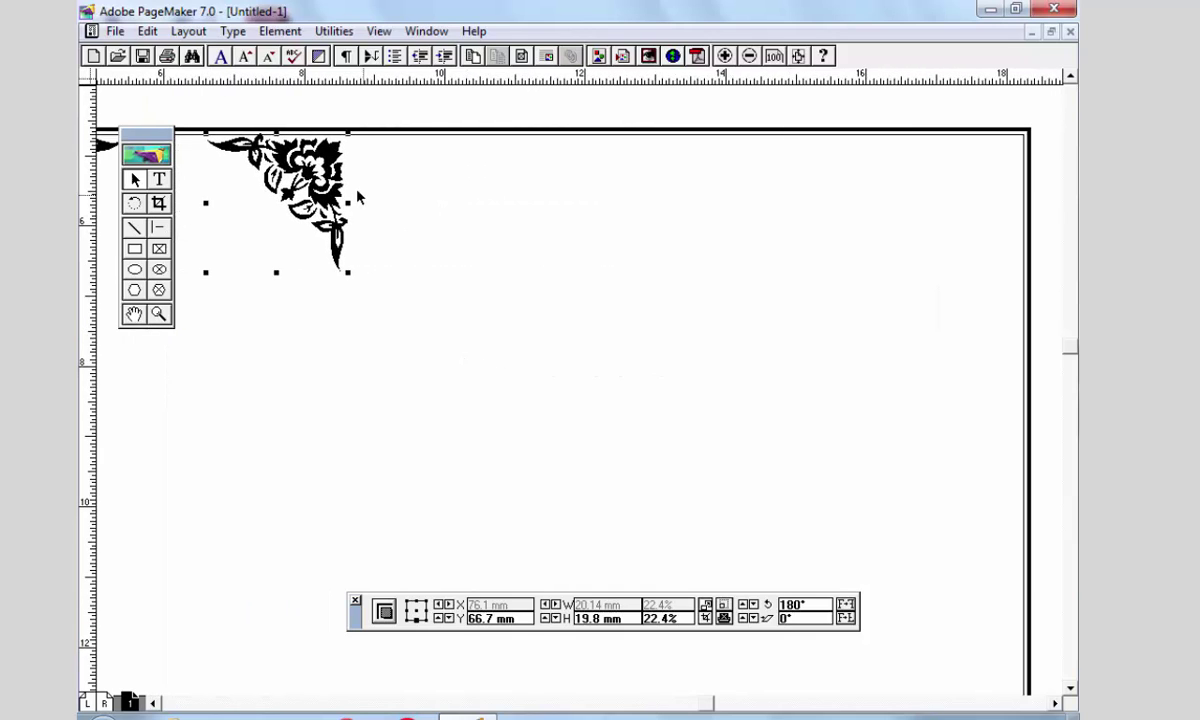
left_click_drag(318, 197, 990, 198)
left_click(771, 367)
left_click_drag(771, 367, 865, 364)
left_click_drag(87, 360, 557, 356)
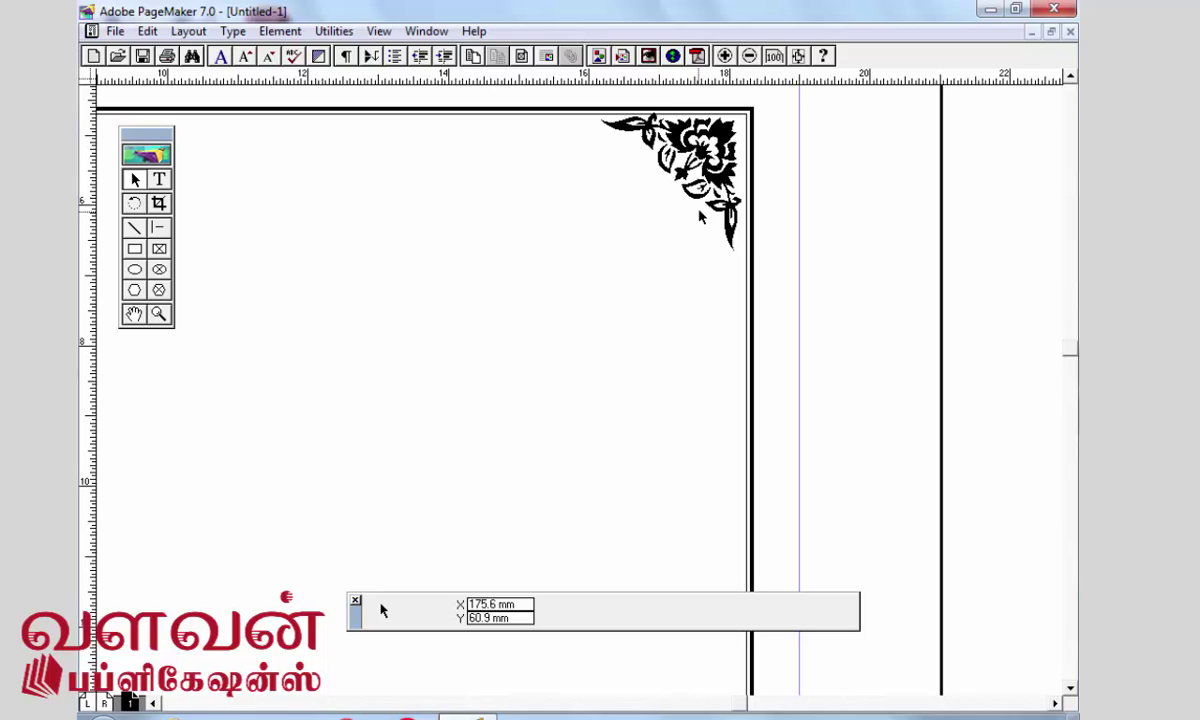
left_click(700, 216)
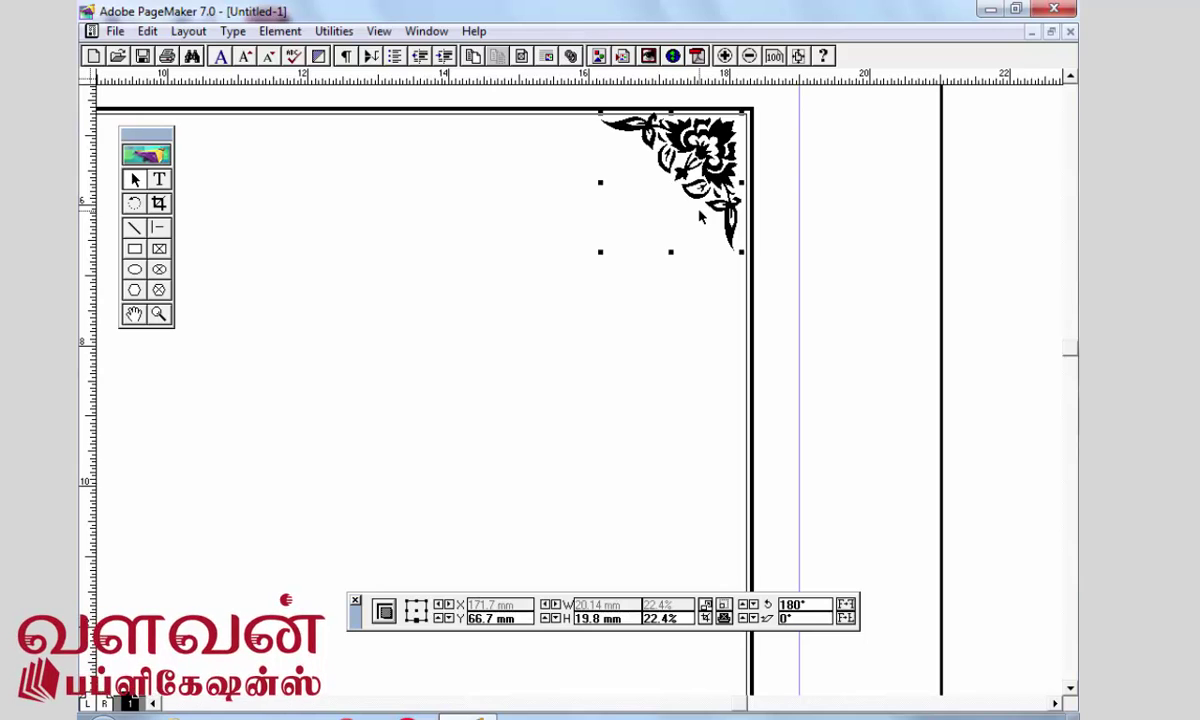
left_click(769, 260)
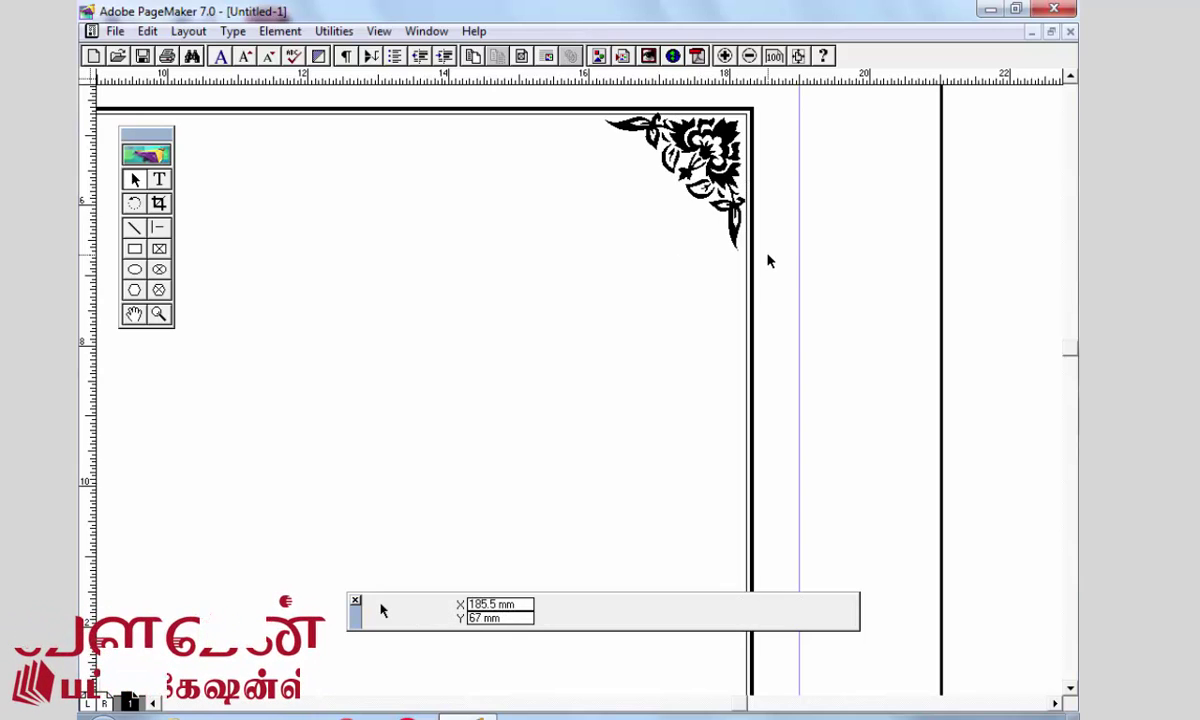
Copy both top corner ornaments together and paste one copy in place with 0 mm horizontal and vertical offsets
key("ctrl+0")
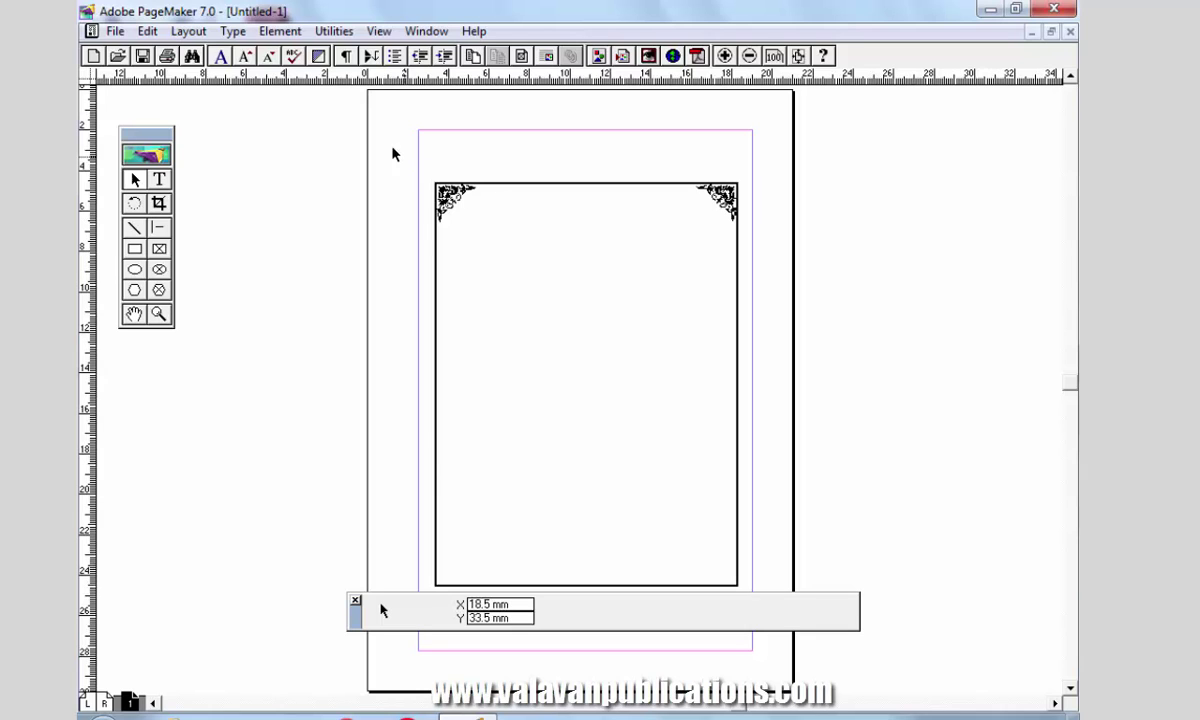
left_click_drag(359, 135, 836, 292)
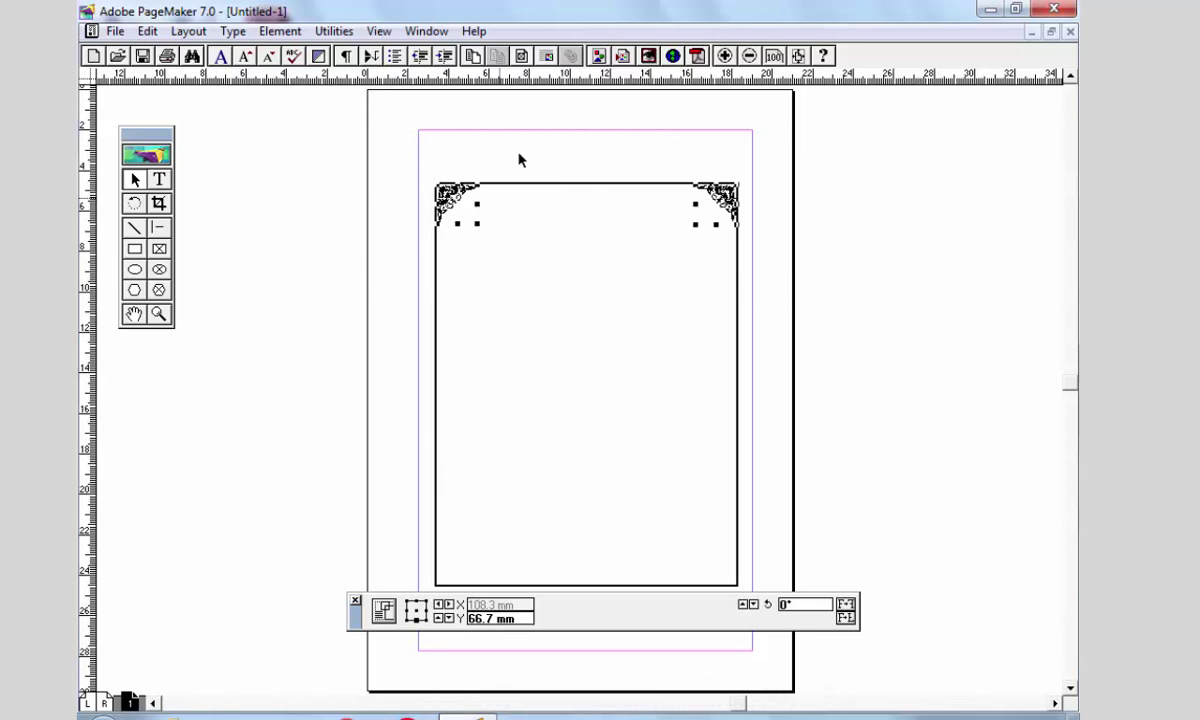
left_click(147, 31)
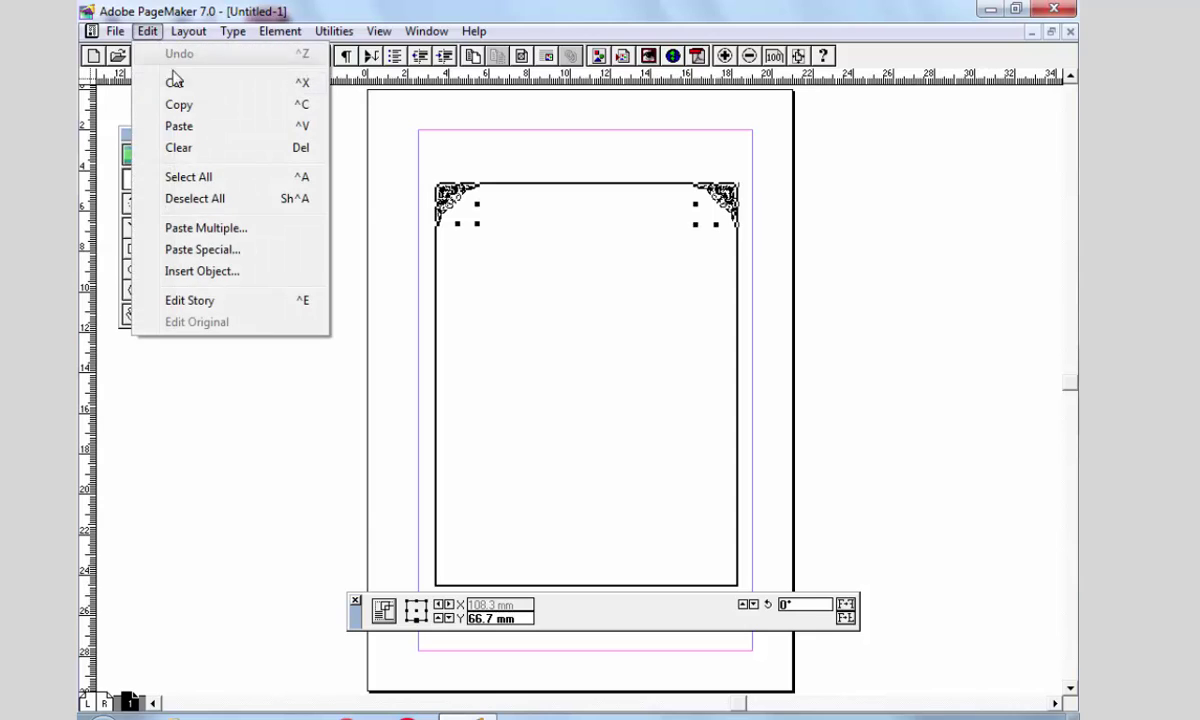
left_click(179, 104)
left_click(147, 31)
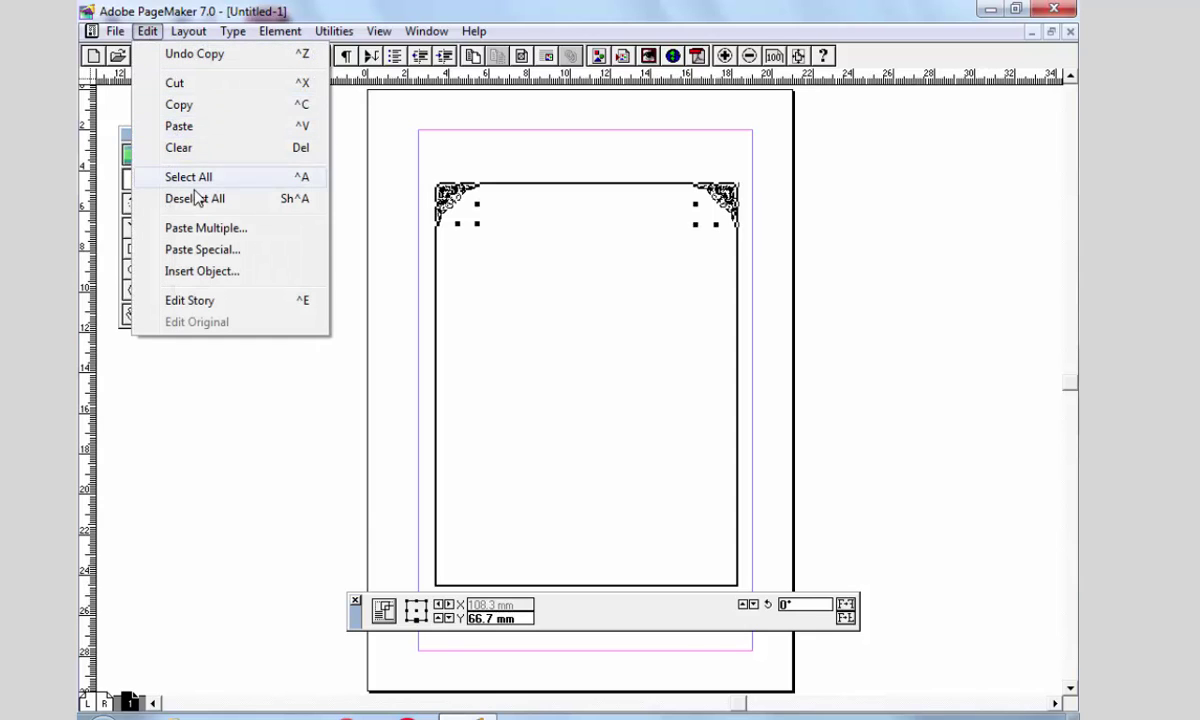
left_click(200, 229)
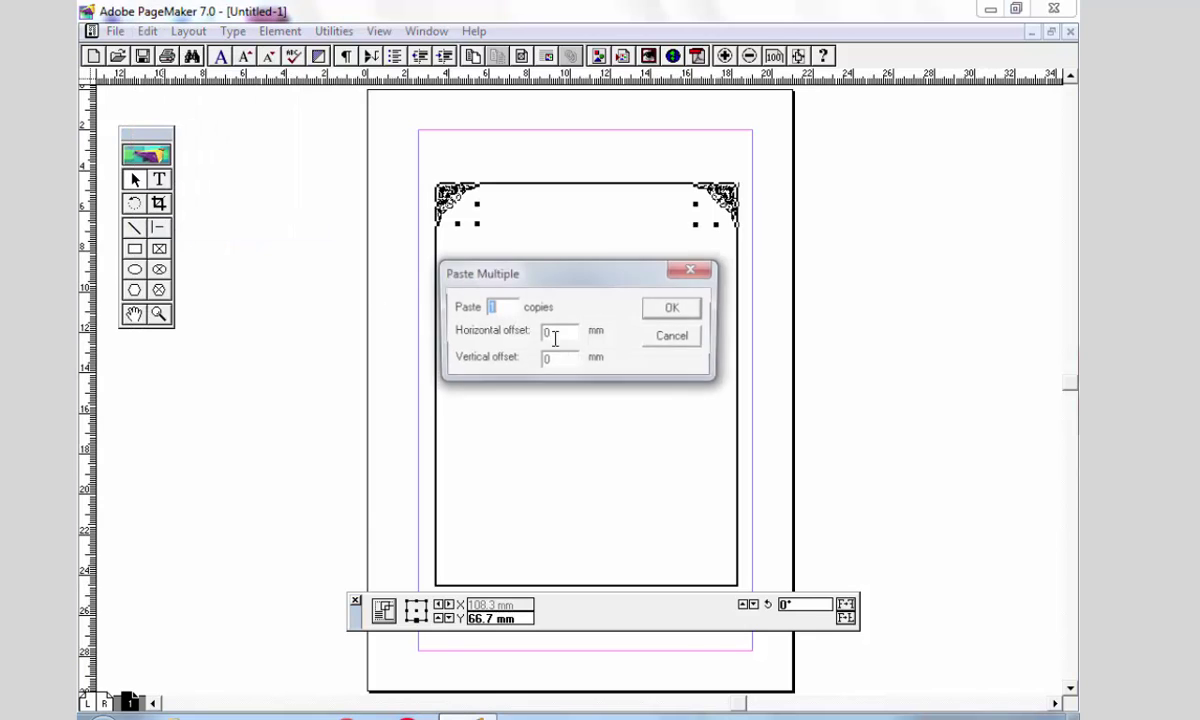
left_click(676, 308)
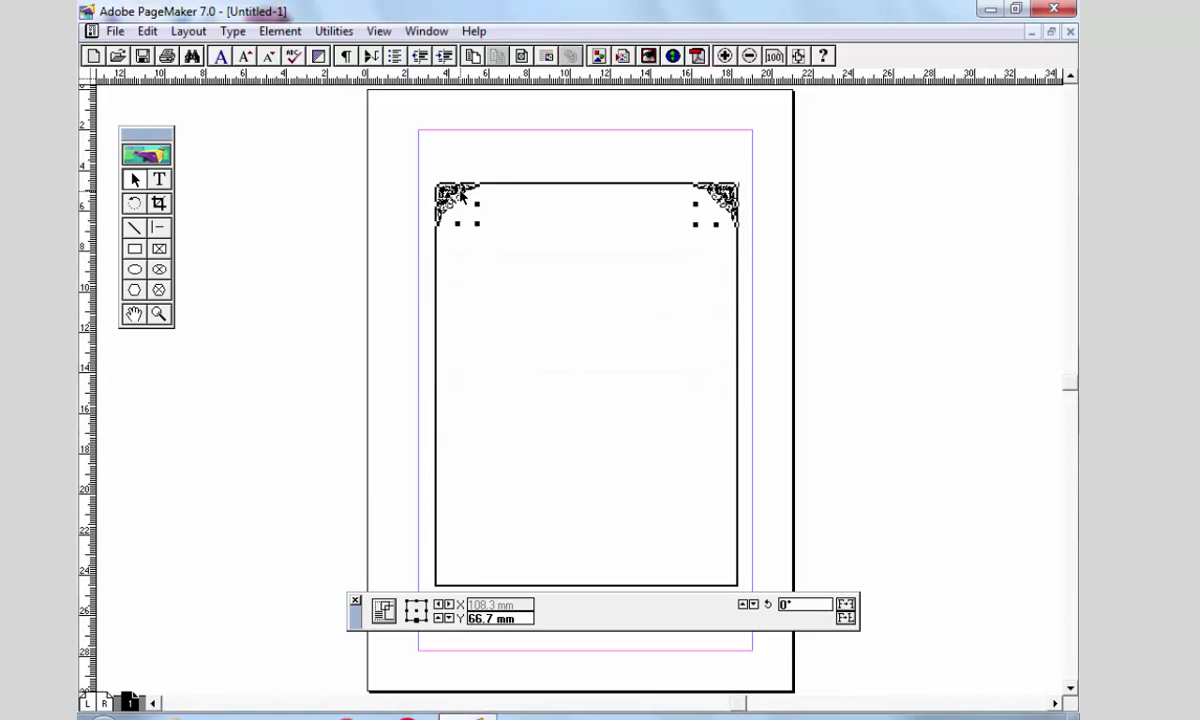
Mirror the duplicated ornament pair vertically and move it down to the frame's two bottom corners, at about Y 246 mm
left_click_drag(447, 195, 447, 315)
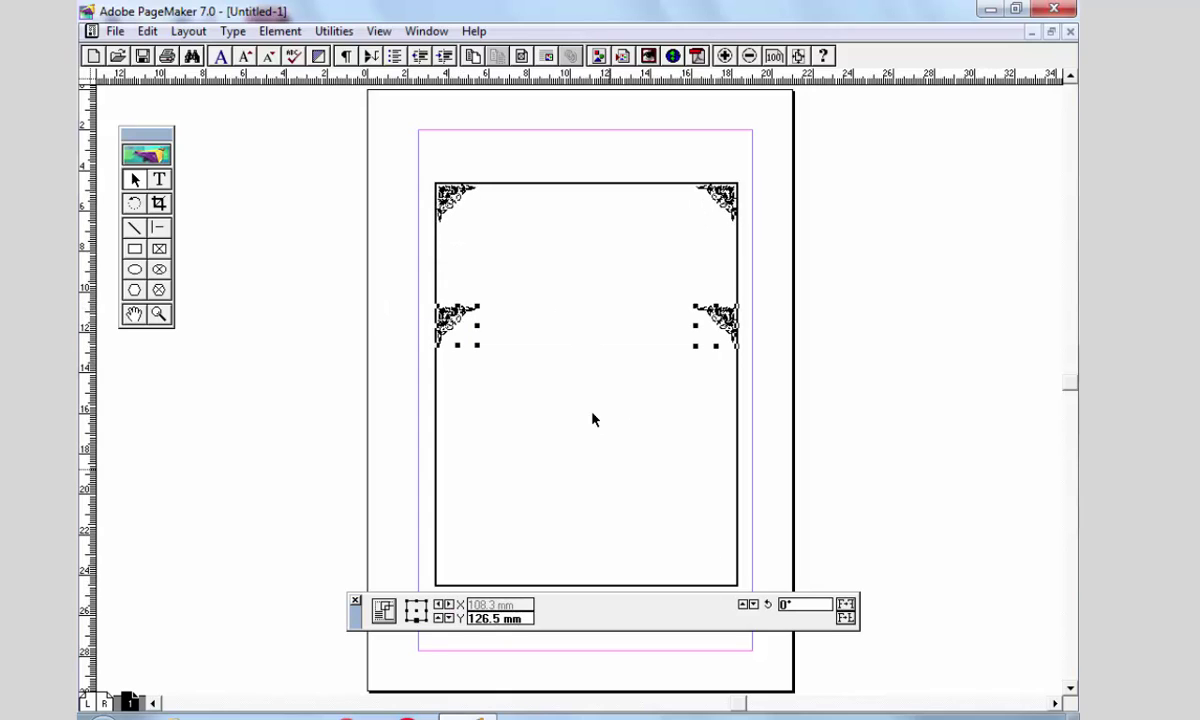
left_click(846, 618)
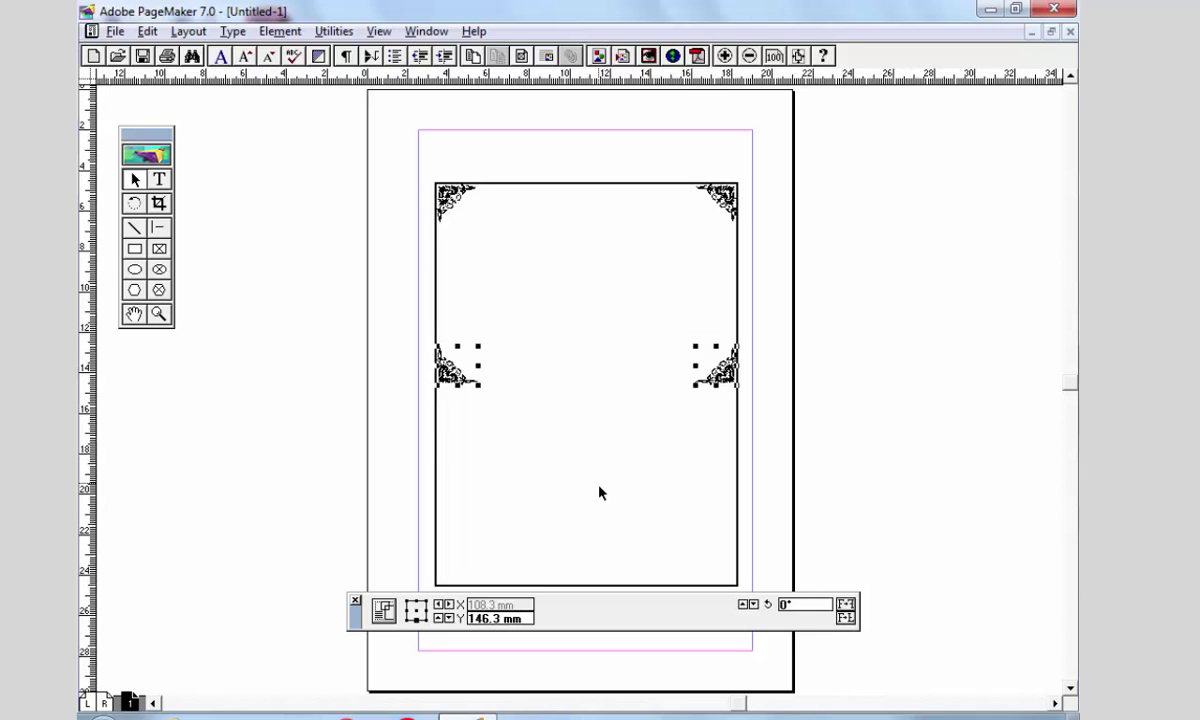
scroll(562, 450, "down", 3)
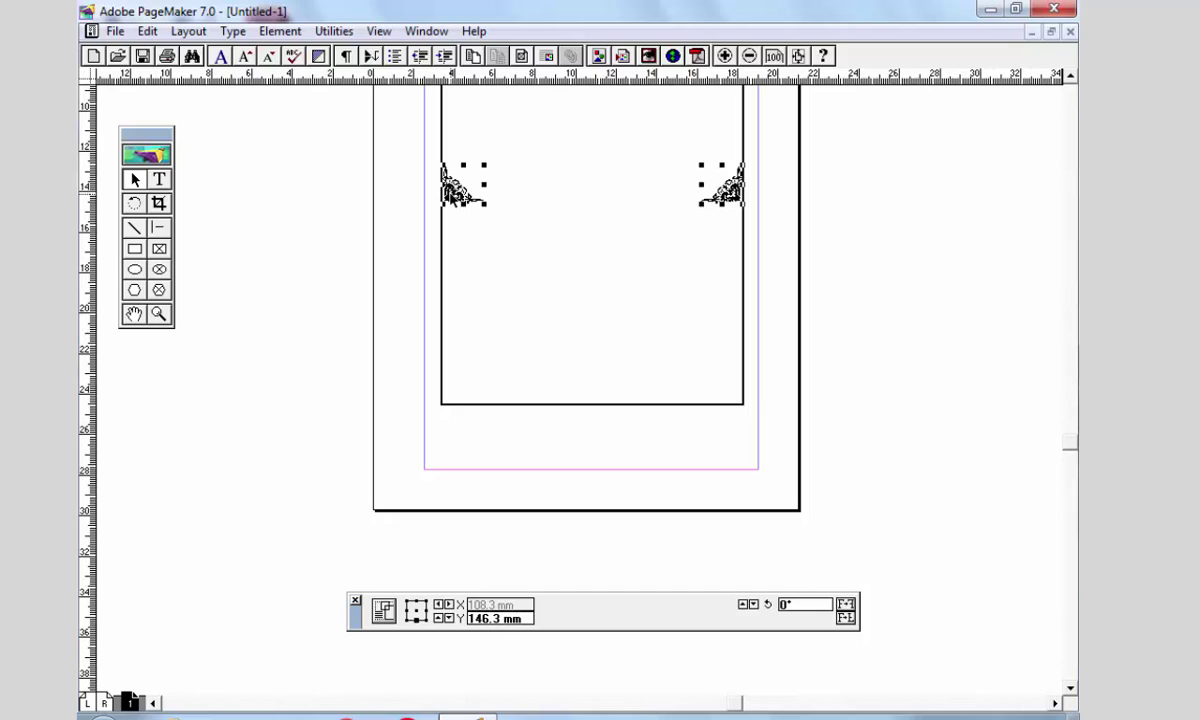
left_click_drag(452, 195, 458, 398)
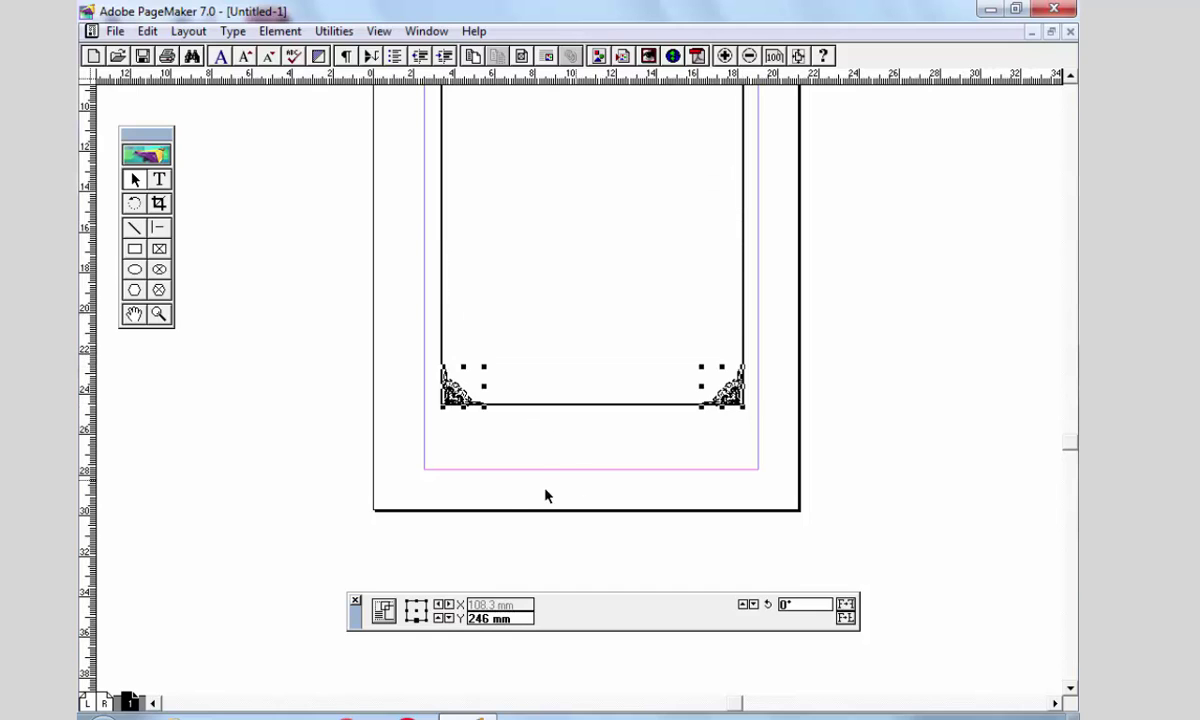
Raise the bottom ornament pair slightly so it sits just inside the frame's inner bottom line
left_click(158, 314)
left_click_drag(419, 308, 771, 457)
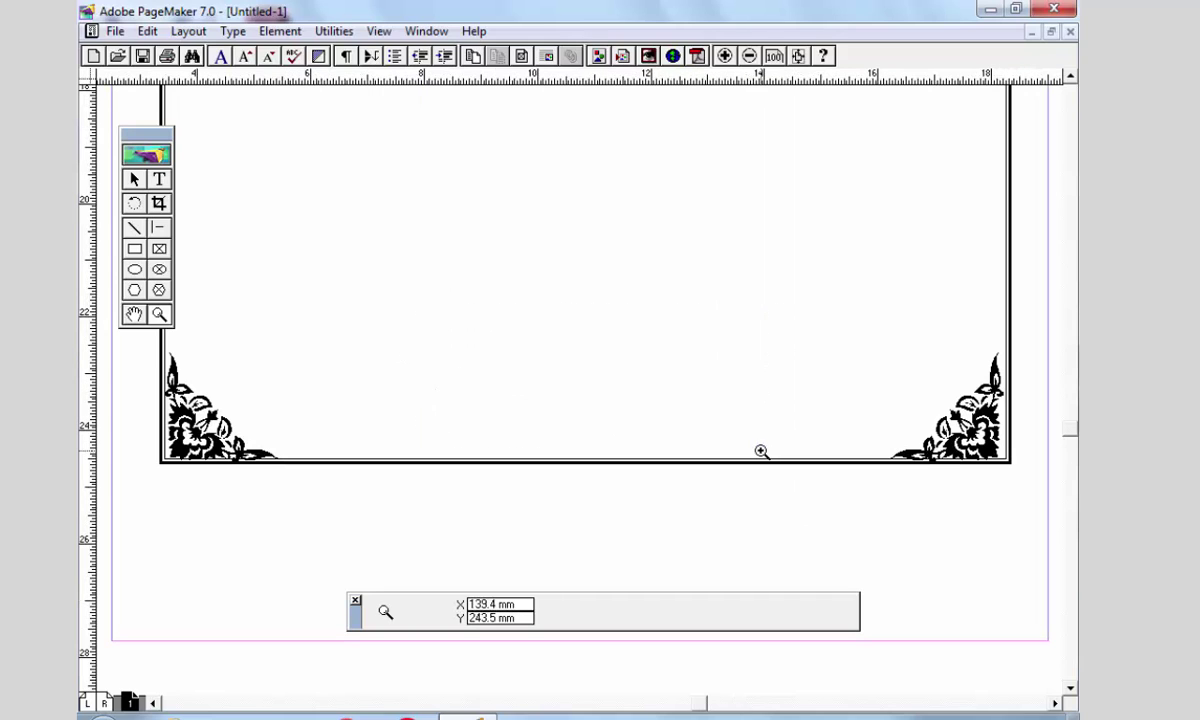
left_click(134, 179)
key("ctrl+a")
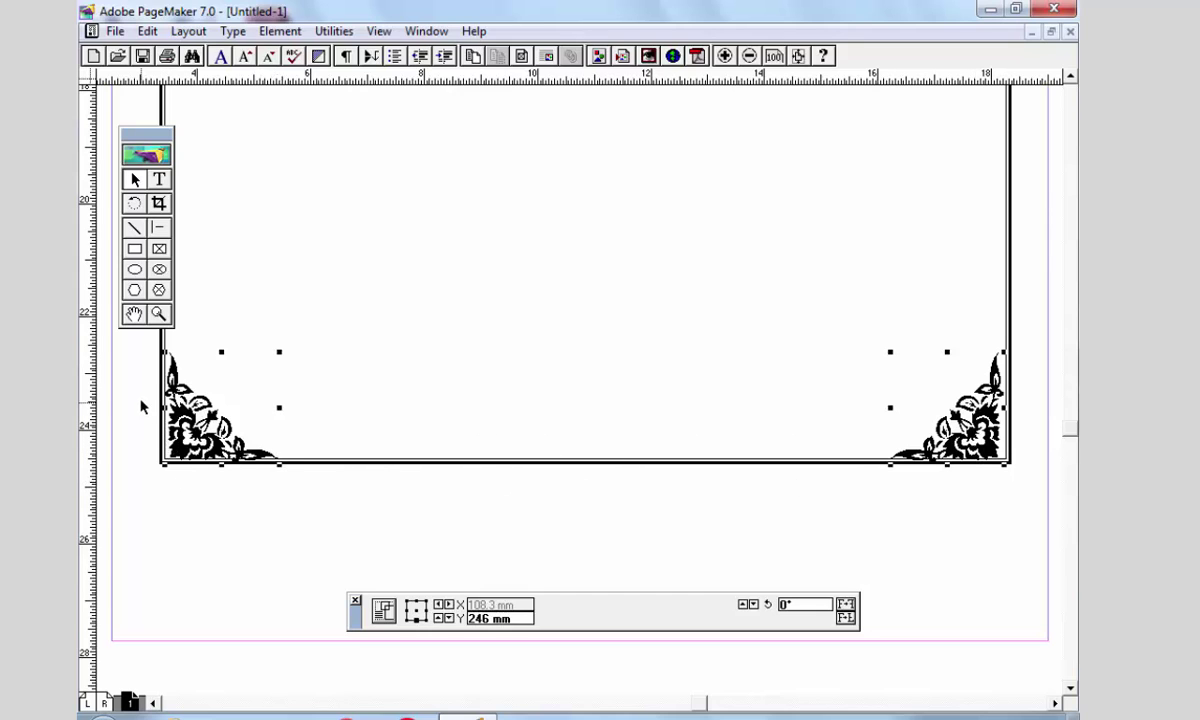
key("ctrl+space")
left_click_drag(136, 354, 448, 508)
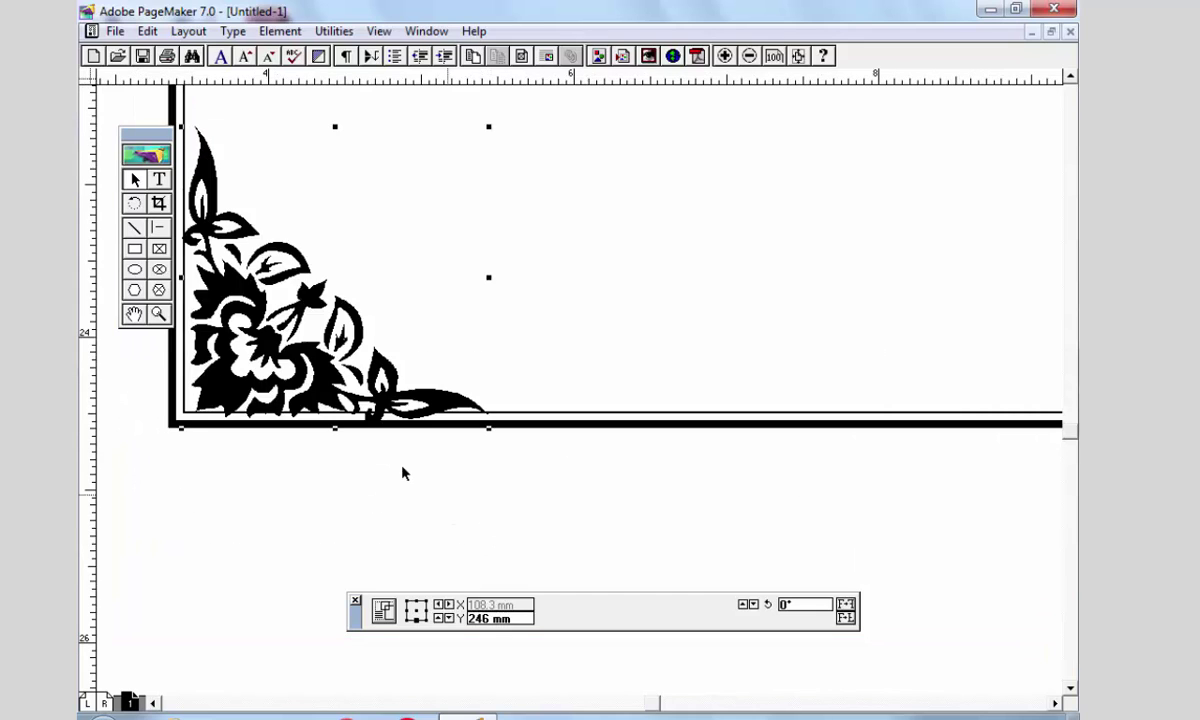
left_click_drag(322, 385, 326, 375)
left_click(405, 523)
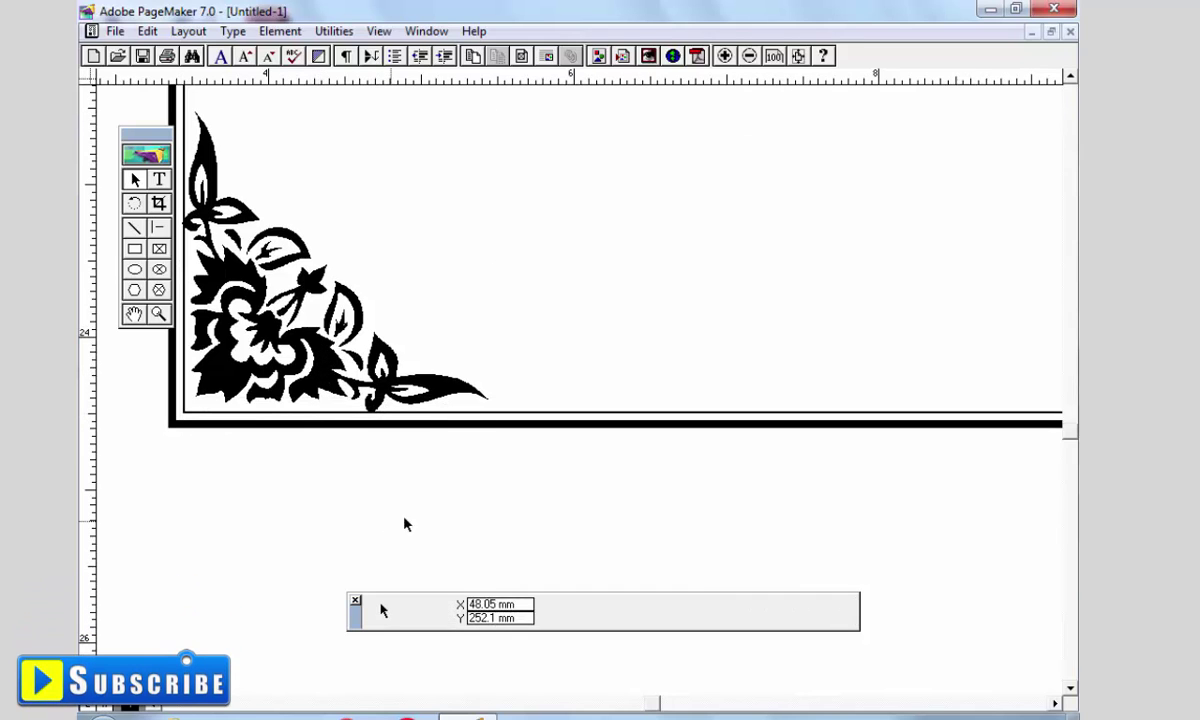
Hide the control palette and select the frame with all four corner ornaments in the Untitled-2 document
key("ctrl+0")
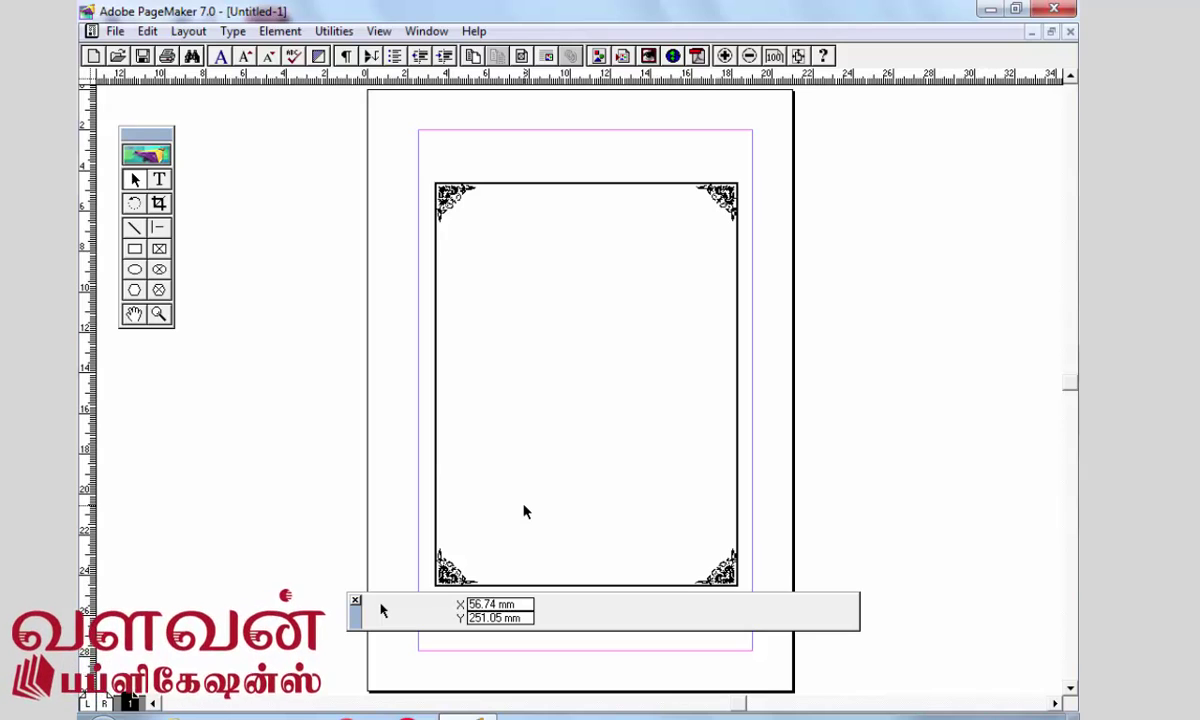
key("ctrl+apostrophe")
scroll(600, 460, "down", 2)
left_click_drag(548, 410, 544, 421)
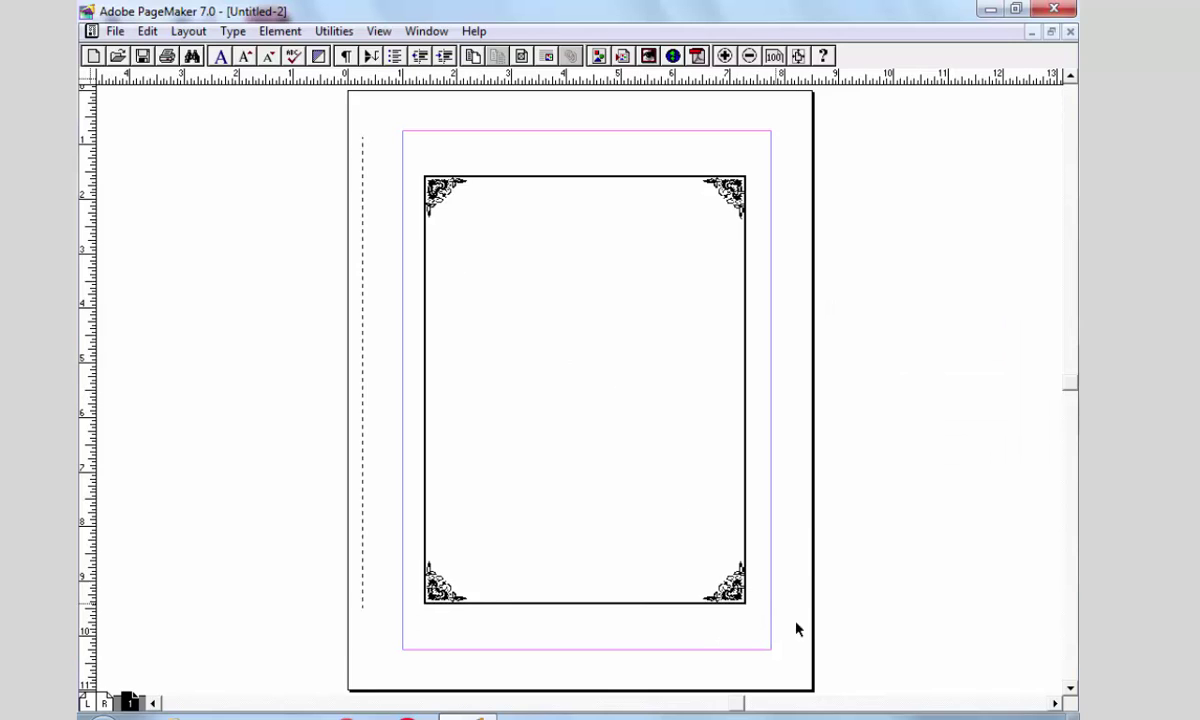
key("ctrl+a")
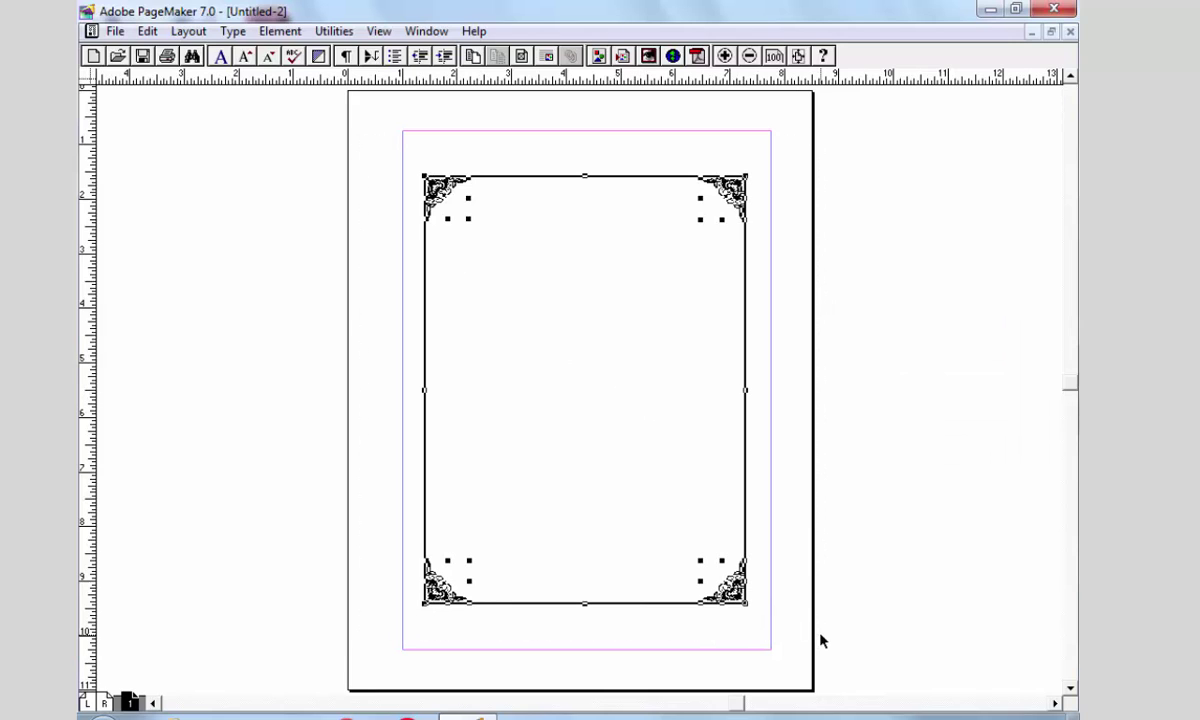